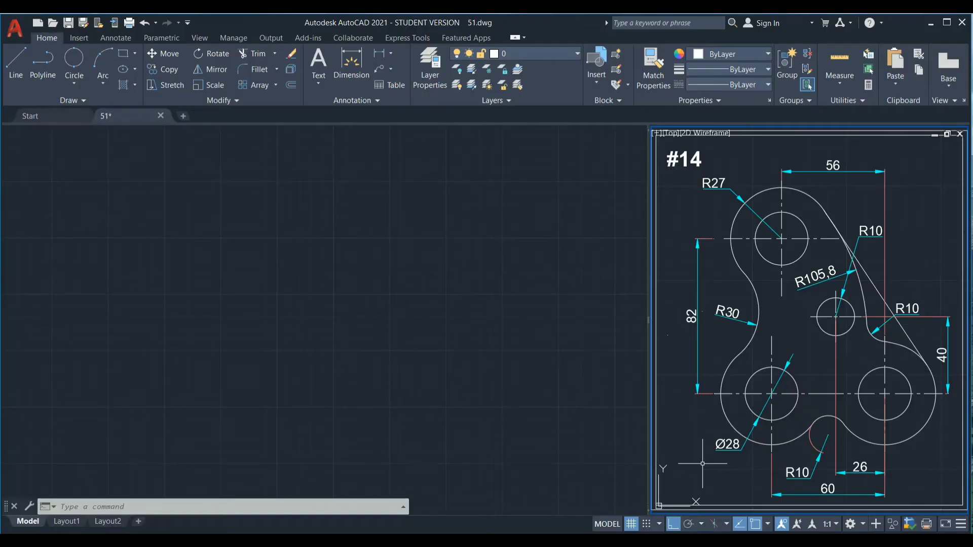
Draw a radius-27 circle in the empty drawing area.
{"action": "left_click", "coordinate": [938, 470]}
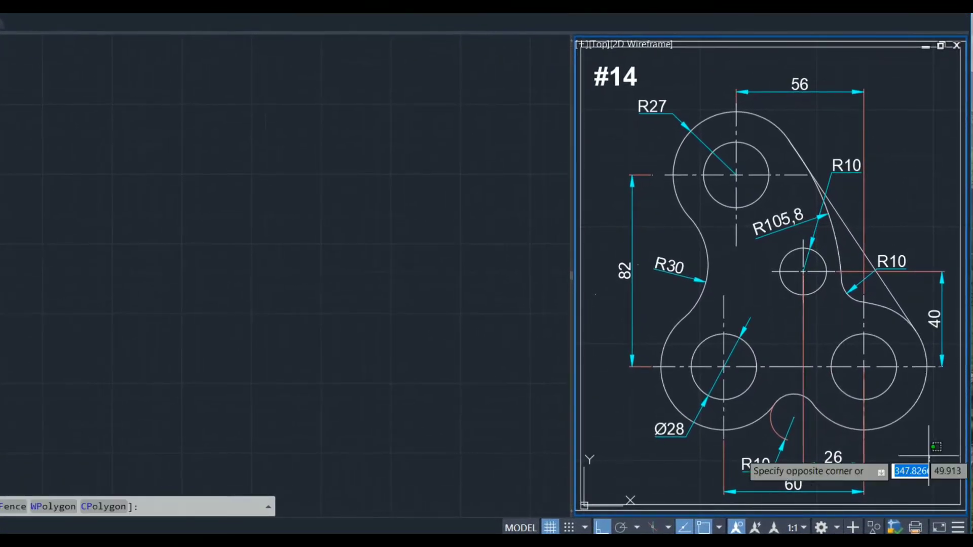
{"action": "left_click", "coordinate": [923, 448]}
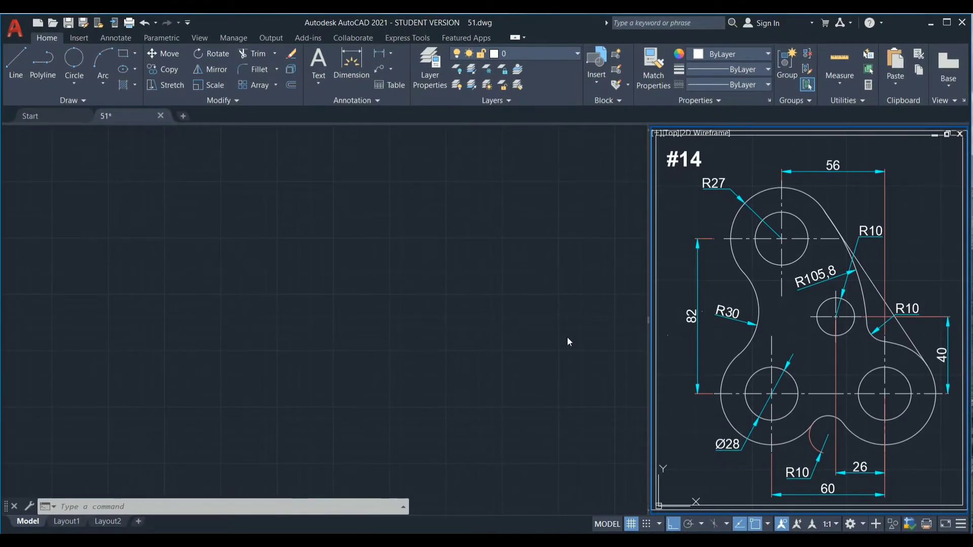
{"action": "left_click", "coordinate": [568, 337]}
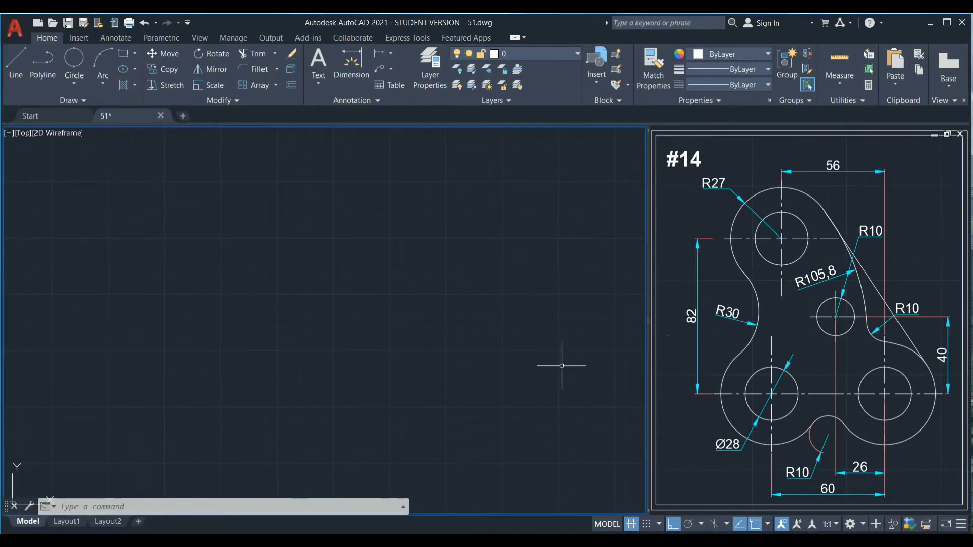
{"action": "left_click", "coordinate": [554, 419]}
{"action": "left_click", "coordinate": [413, 359]}
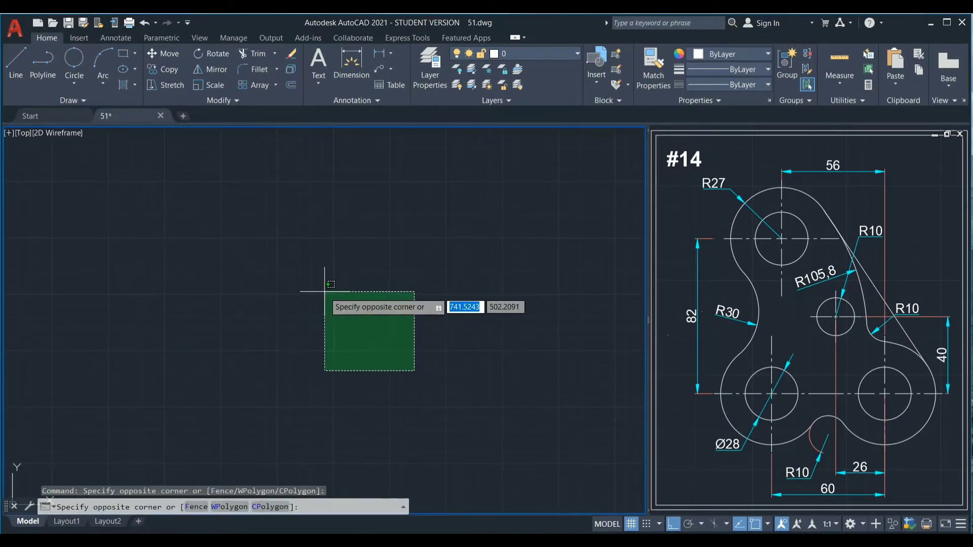
{"action": "left_click", "coordinate": [306, 264]}
{"action": "type", "text": "c"}
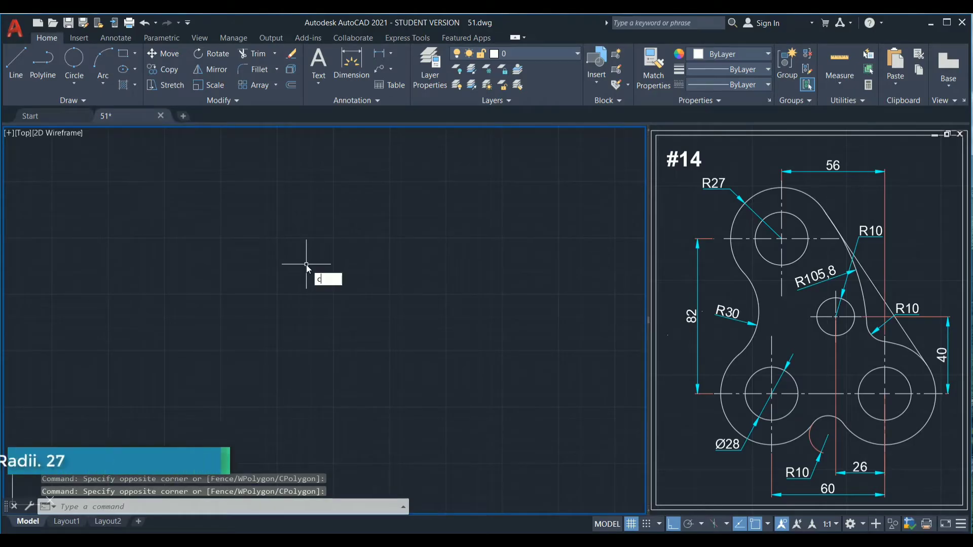
{"action": "key", "text": "Return"}
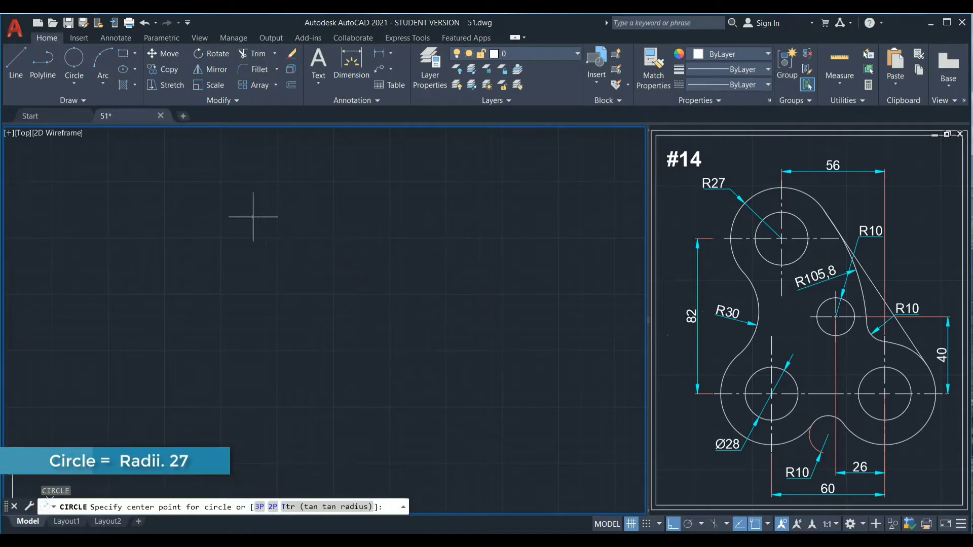
{"action": "left_click", "coordinate": [253, 217]}
{"action": "type", "text": "27"}
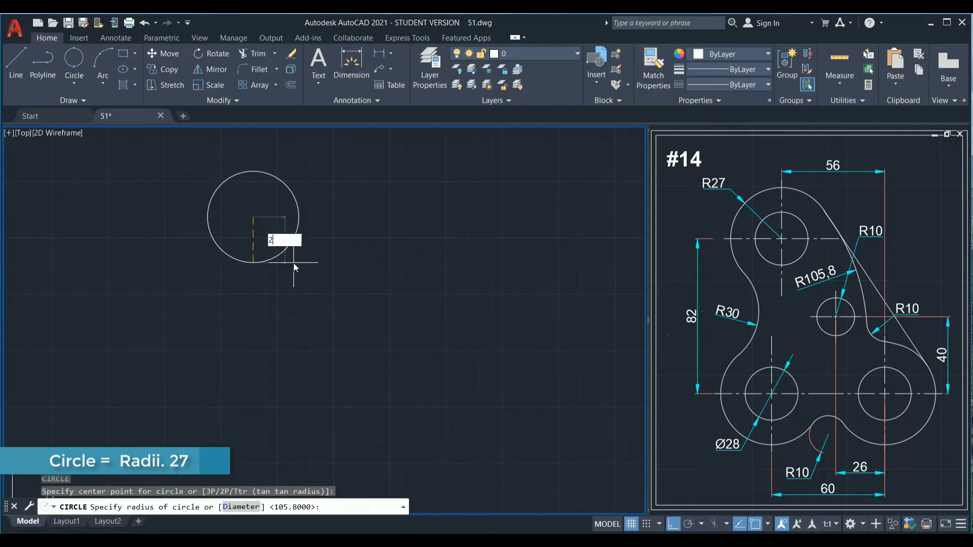
{"action": "key", "text": "Return"}
Add a concentric diameter-28 circle at the same centre and window-select both circles.
{"action": "scroll", "coordinate": [254, 207], "scroll_direction": "up", "scroll_amount": 2}
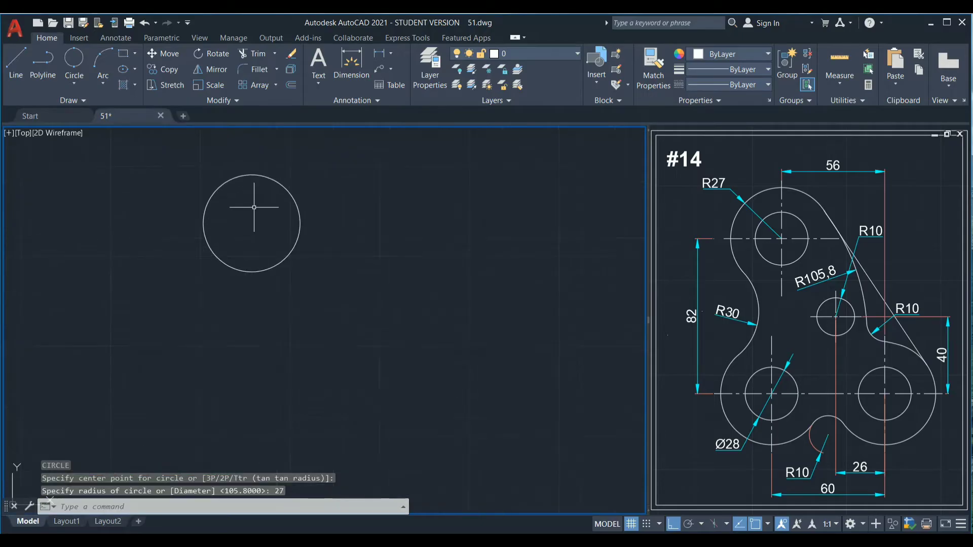
{"action": "middle_click_drag", "start_coordinate": [265, 213], "coordinate": [254, 204]}
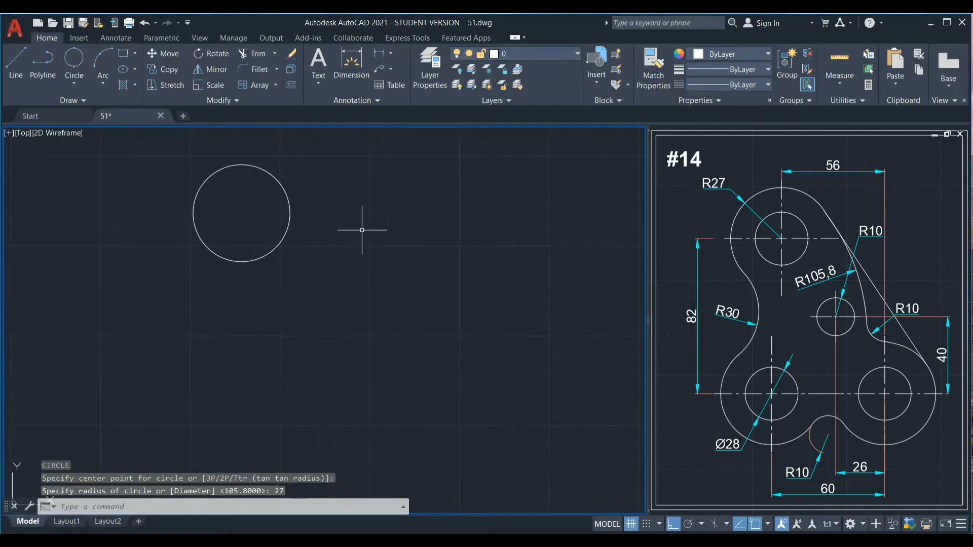
{"action": "type", "text": "c"}
{"action": "key", "text": "Return"}
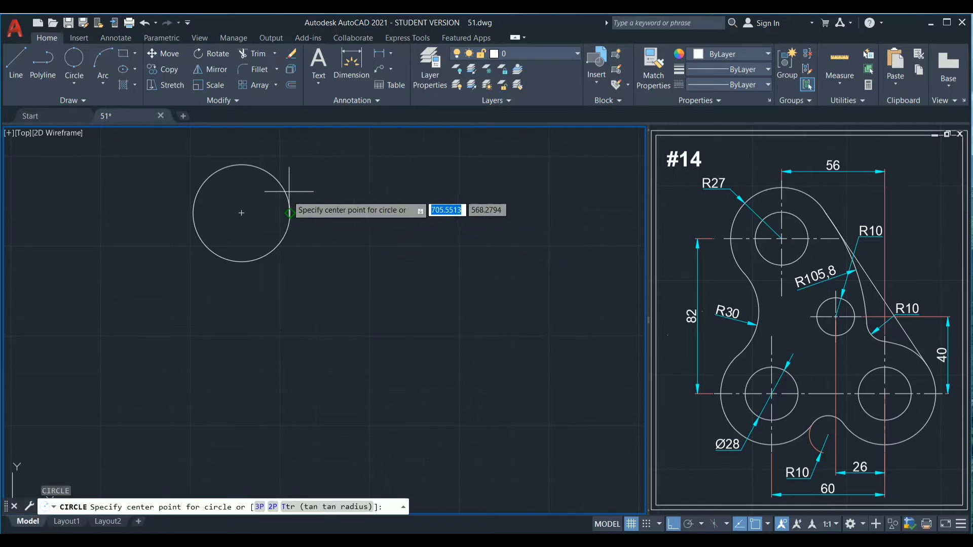
{"action": "left_click", "coordinate": [242, 213]}
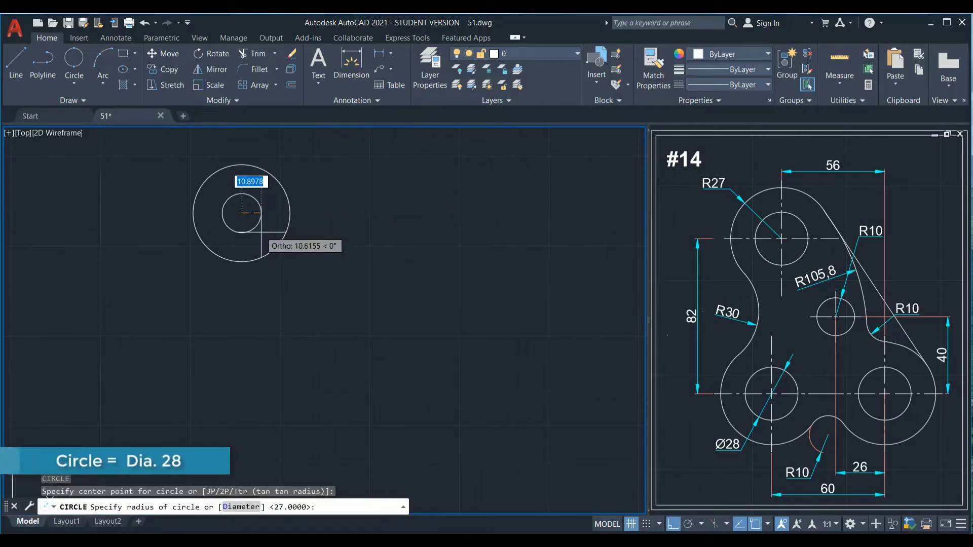
{"action": "type", "text": "d"}
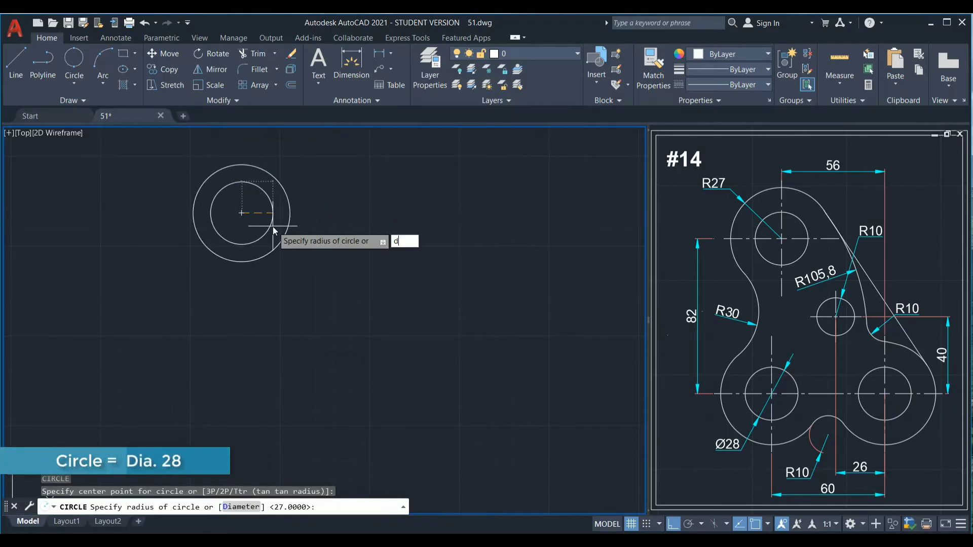
{"action": "key", "text": "Return"}
{"action": "type", "text": "28"}
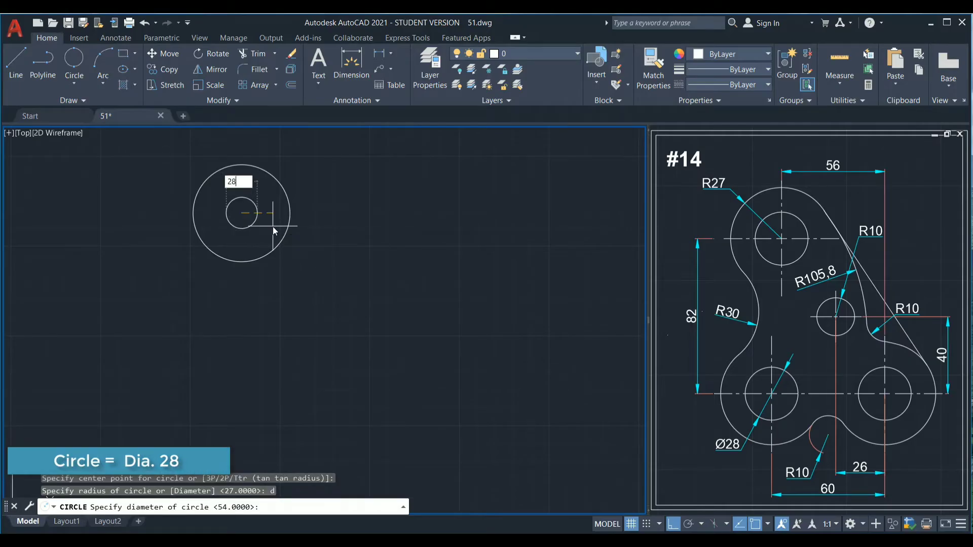
{"action": "key", "text": "Return"}
{"action": "left_click", "coordinate": [305, 265]}
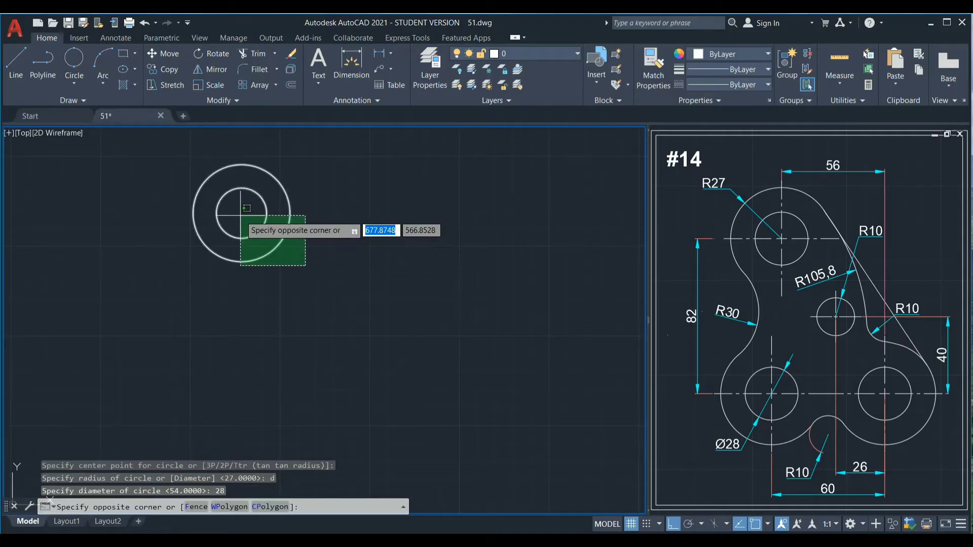
{"action": "left_click", "coordinate": [246, 208]}
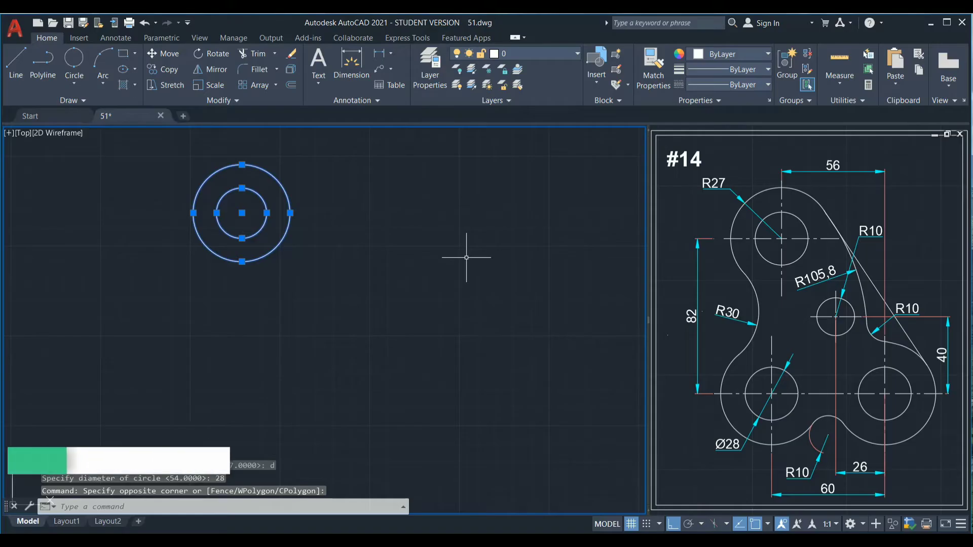
Copy the circle pair 56 units to the right.
{"action": "type", "text": "co"}
{"action": "key", "text": "Return"}
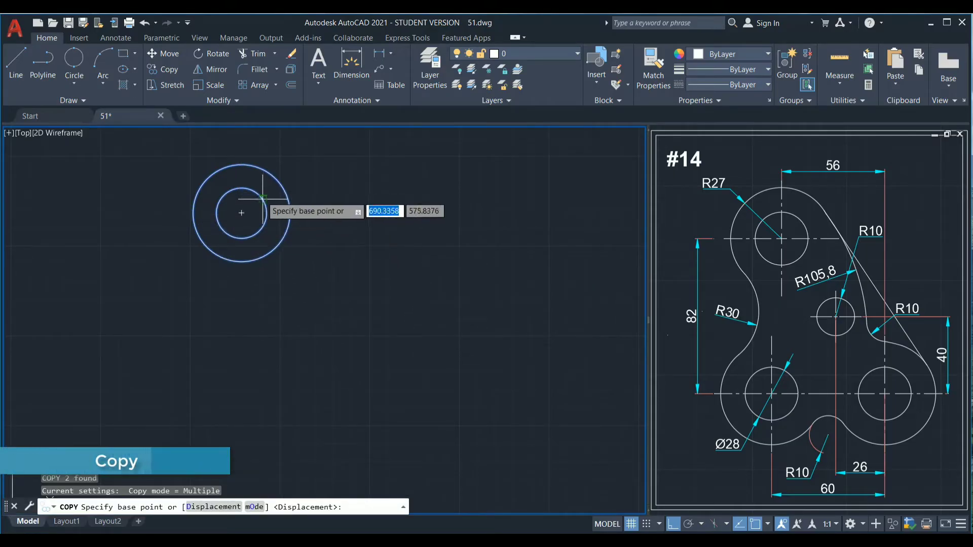
{"action": "left_click", "coordinate": [242, 213]}
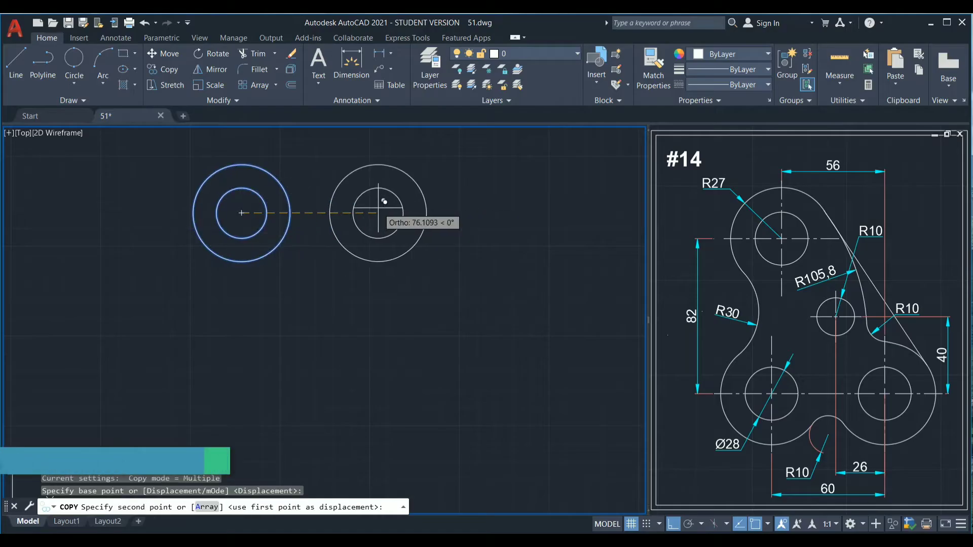
{"action": "type", "text": "56"}
{"action": "key", "text": "Return"}
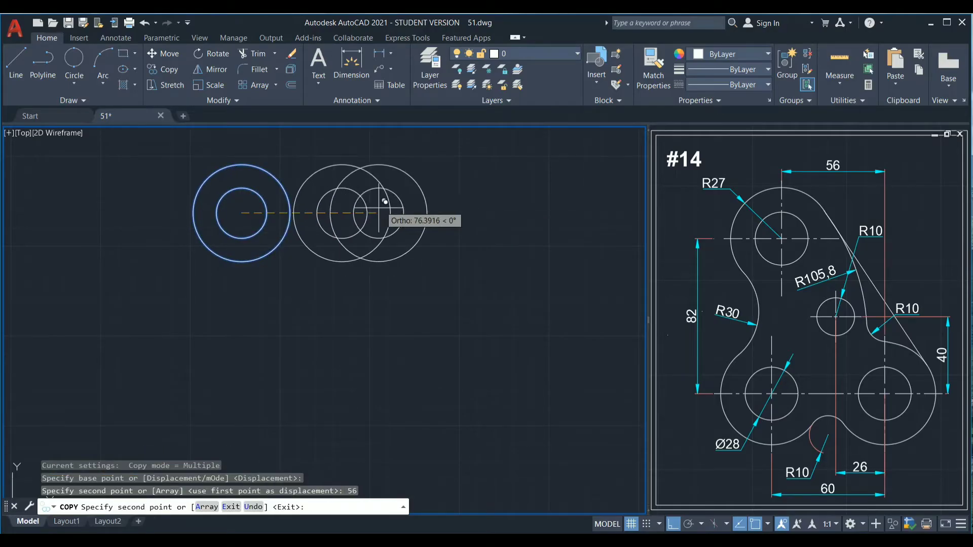
{"action": "key", "text": "Return"}
Move the copied right circle pair 82 units down.
{"action": "left_click", "coordinate": [424, 267]}
{"action": "left_click", "coordinate": [311, 211]}
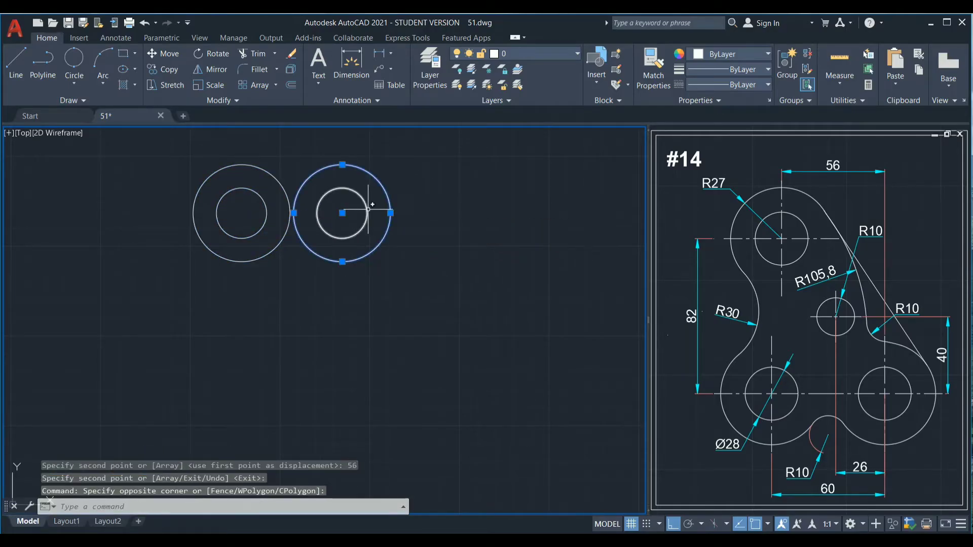
{"action": "left_click", "coordinate": [347, 213]}
{"action": "type", "text": "m"}
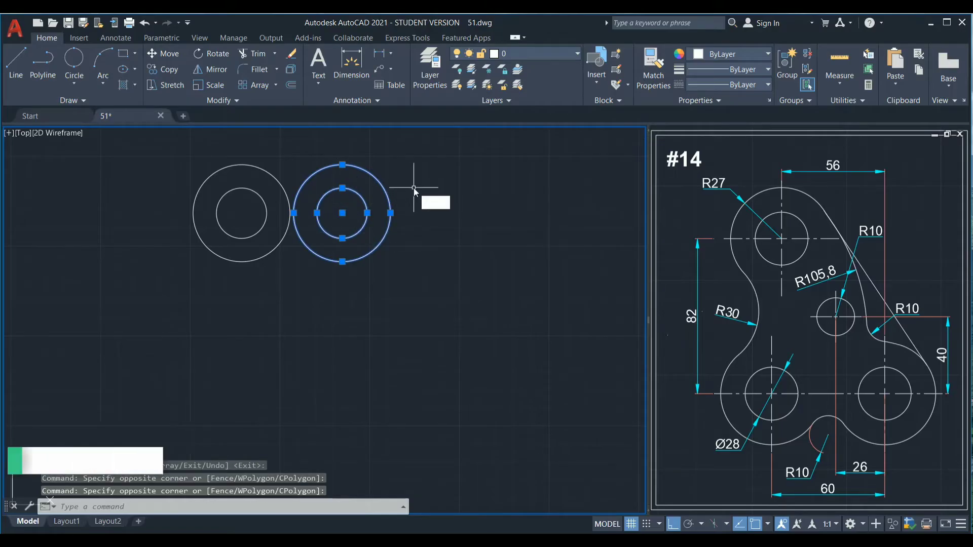
{"action": "key", "text": "Return"}
{"action": "left_click", "coordinate": [426, 183]}
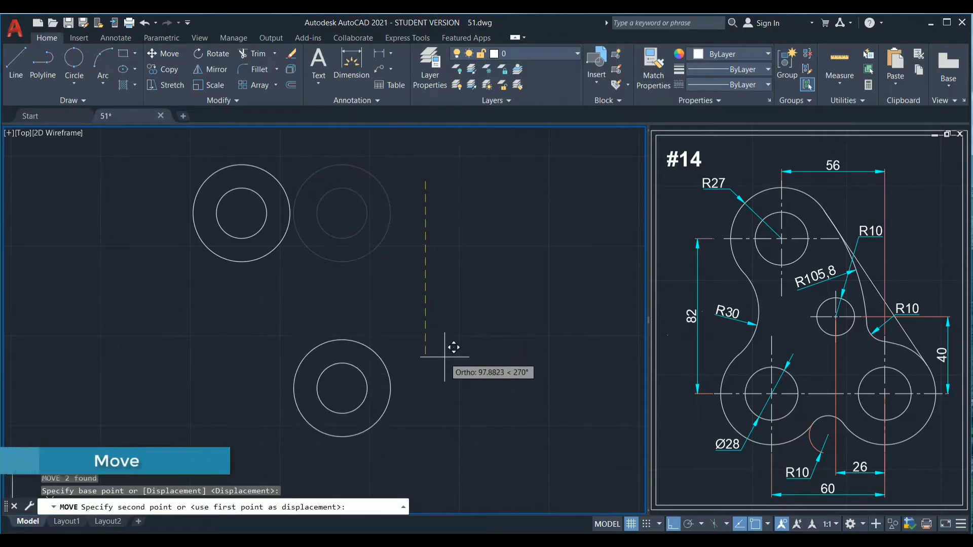
{"action": "type", "text": "82"}
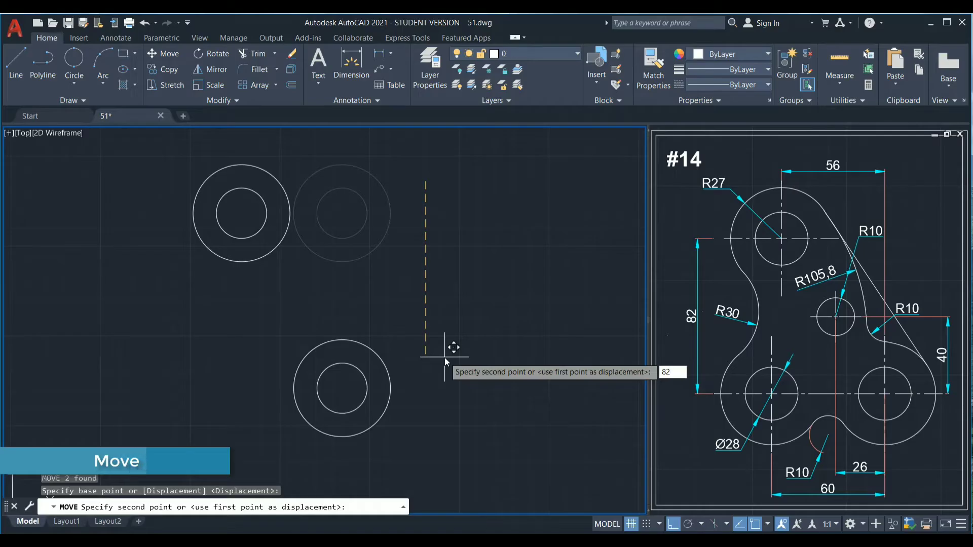
{"action": "key", "text": "Return"}
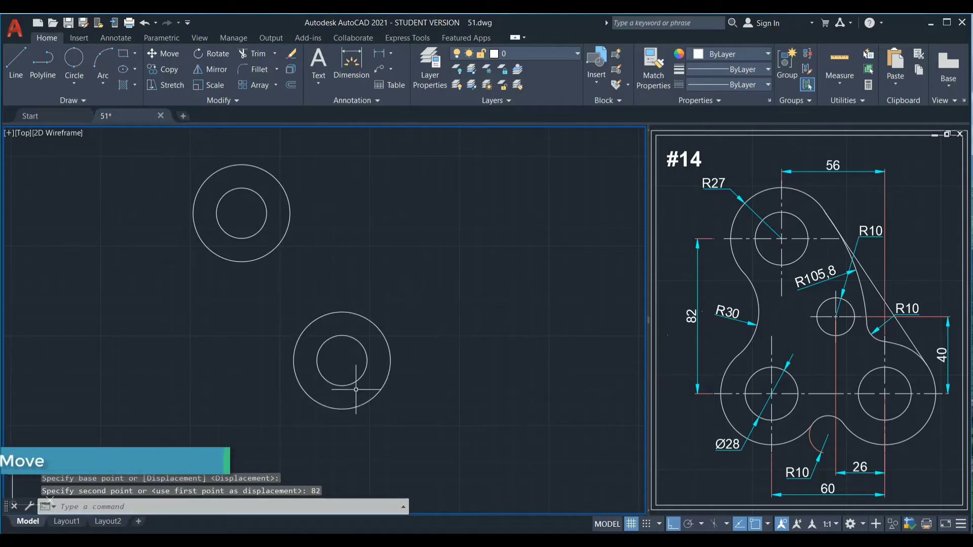
Copy the lower circle pair 60 units to the left.
{"action": "left_click", "coordinate": [442, 428]}
{"action": "left_click", "coordinate": [280, 308]}
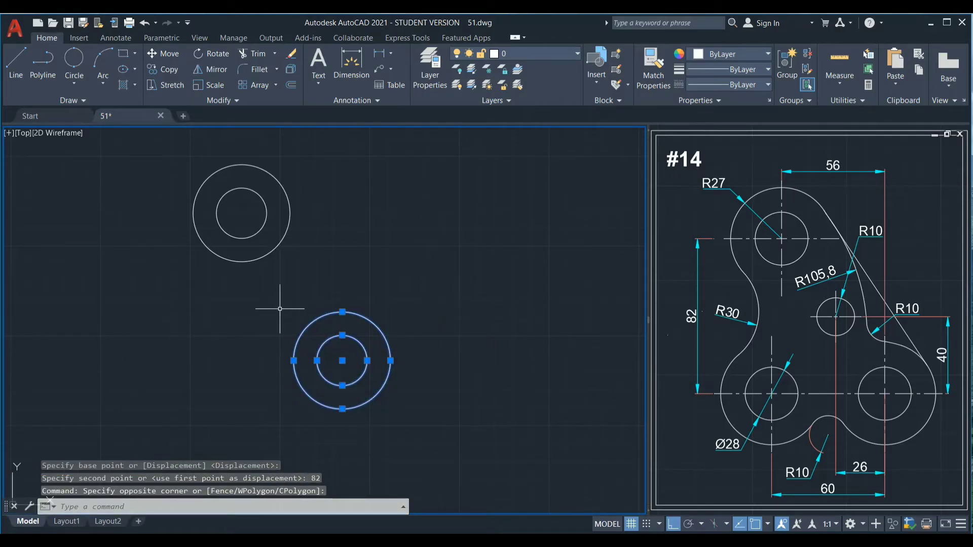
{"action": "type", "text": "Co"}
{"action": "key", "text": "Return"}
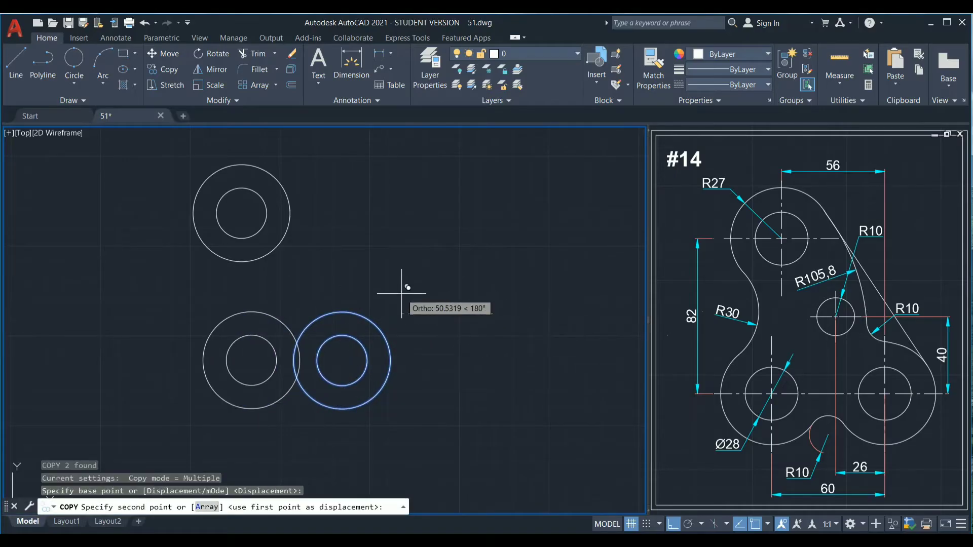
{"action": "type", "text": "60"}
{"action": "key", "text": "Return"}
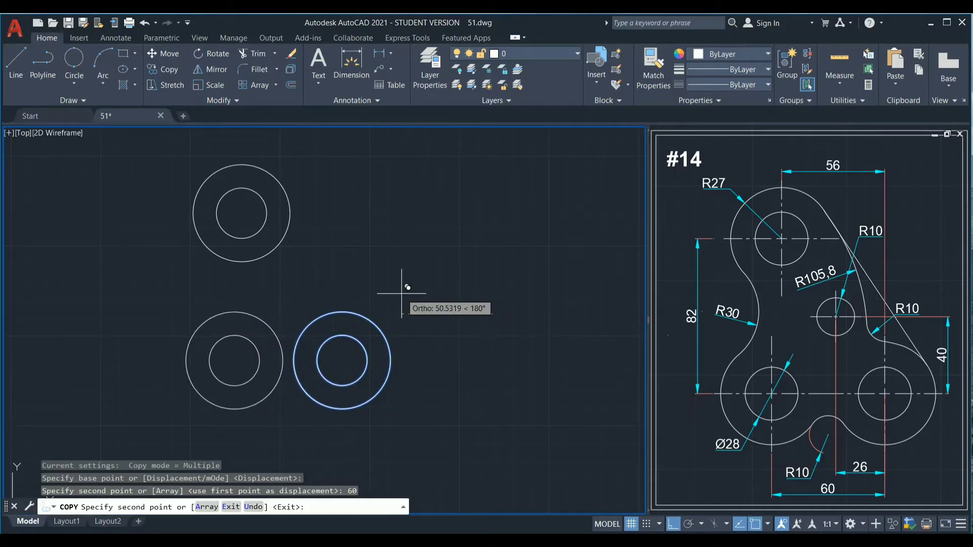
{"action": "key", "text": "Return"}
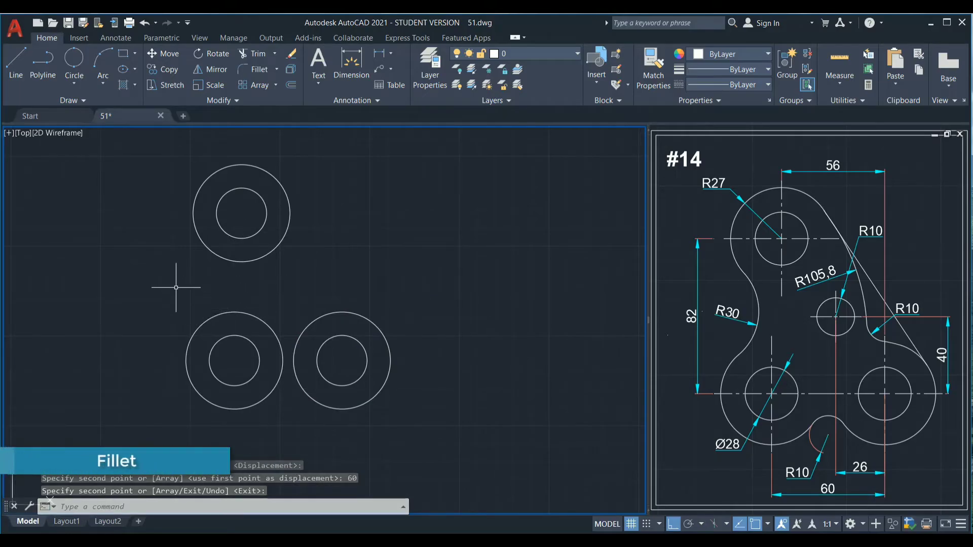
Fillet the top and bottom-left outer circles with radius 30.
{"action": "type", "text": "F"}
{"action": "key", "text": "Return"}
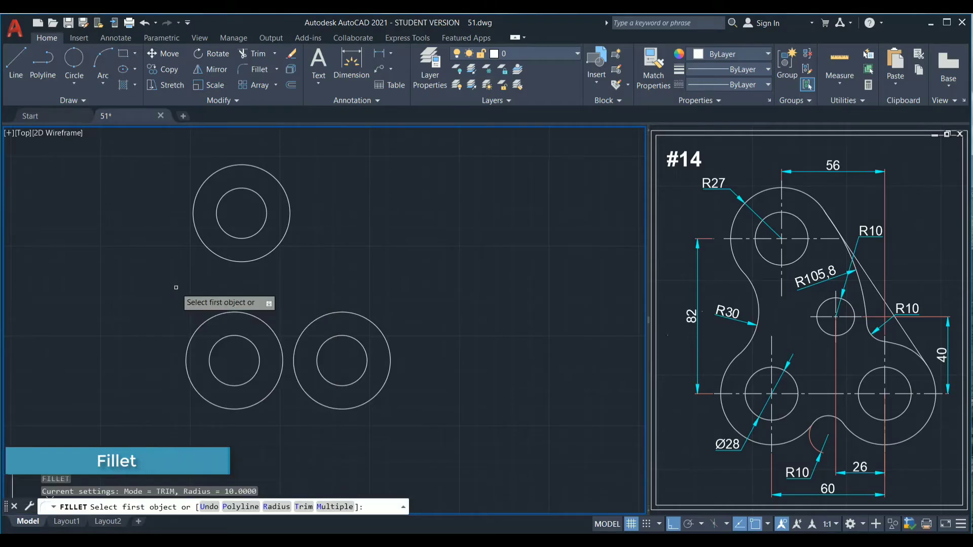
{"action": "type", "text": "r"}
{"action": "key", "text": "Return"}
{"action": "type", "text": "30"}
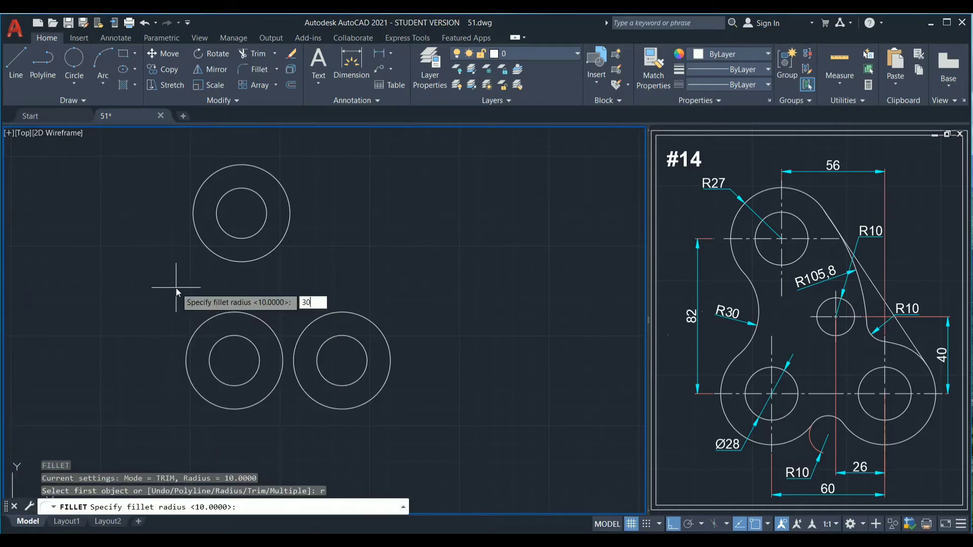
{"action": "key", "text": "Return"}
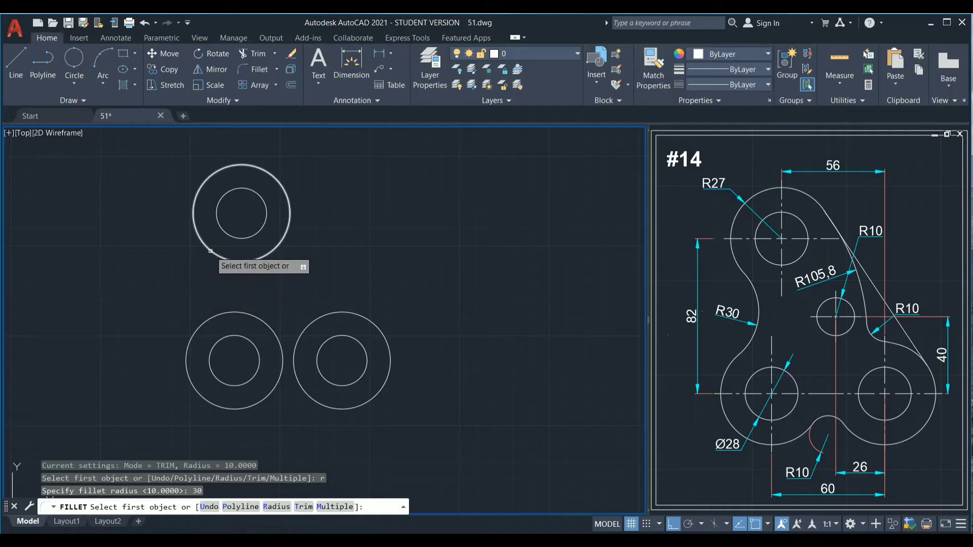
{"action": "left_click", "coordinate": [208, 254]}
{"action": "left_click", "coordinate": [223, 314]}
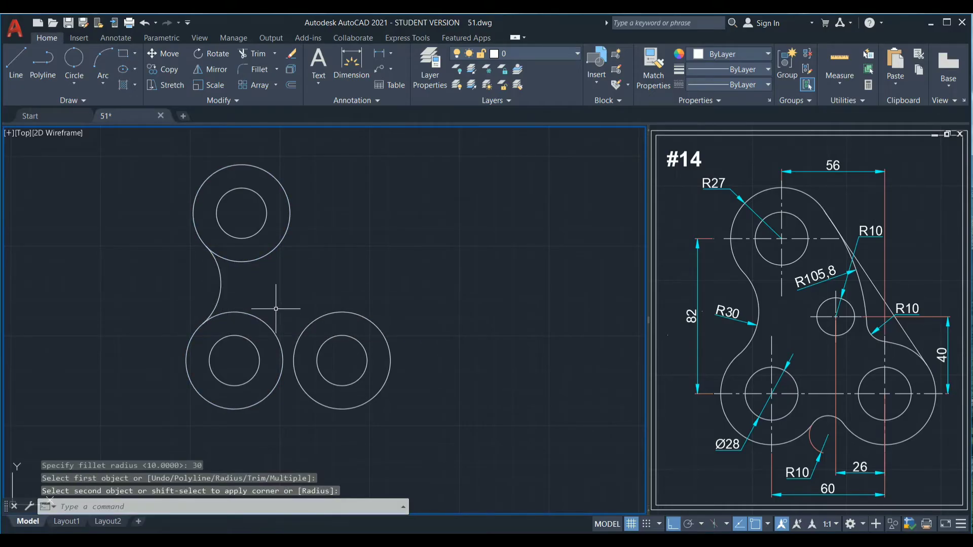
Fillet the bottom-left and bottom-right outer circles with radius 10.
{"action": "key", "text": "Return"}
{"action": "type", "text": "r"}
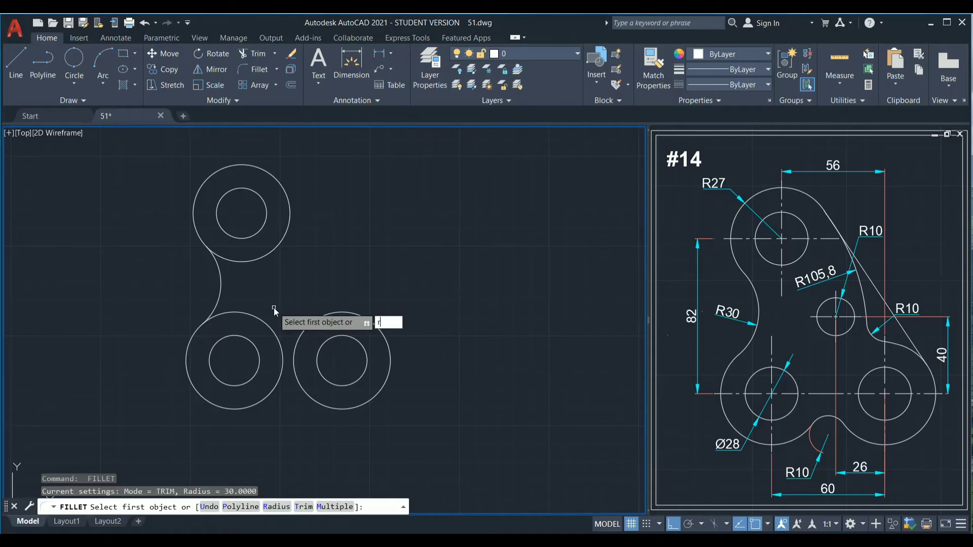
{"action": "key", "text": "Return"}
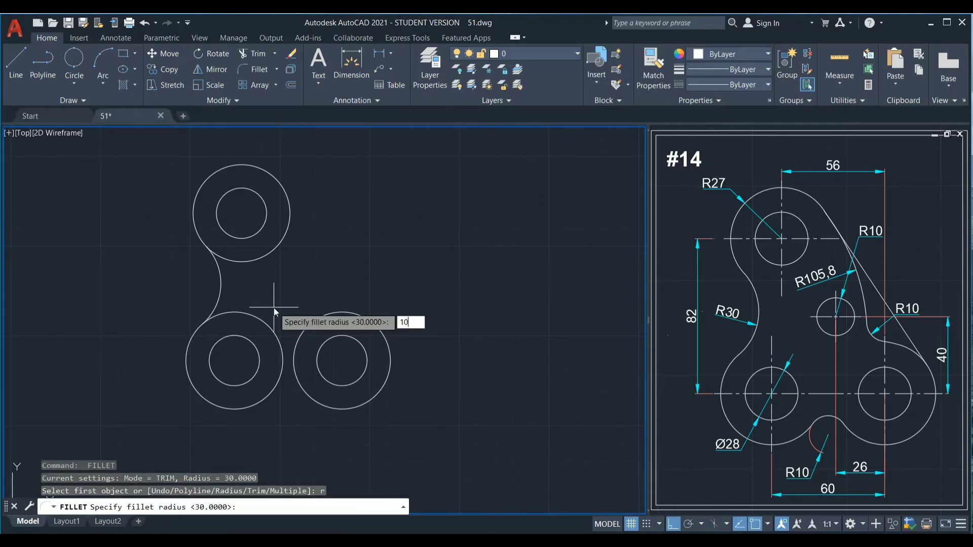
{"action": "key", "text": "Return"}
{"action": "left_click", "coordinate": [275, 390]}
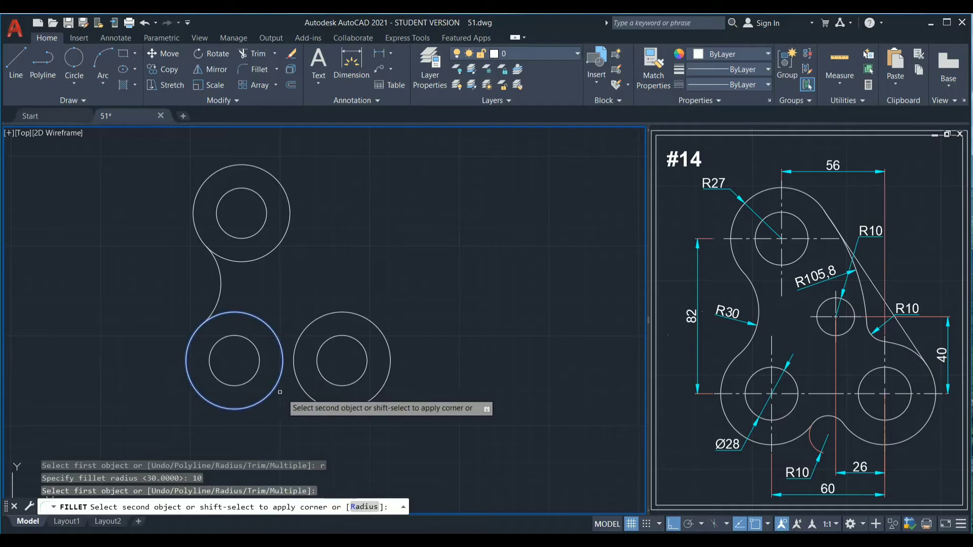
{"action": "left_click", "coordinate": [299, 385]}
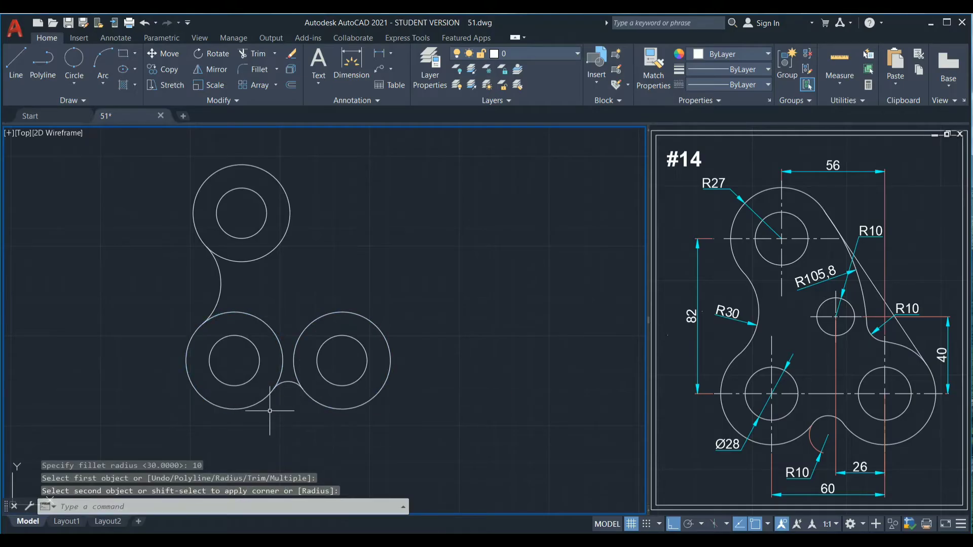
{"action": "scroll", "coordinate": [324, 259], "scroll_direction": "up", "scroll_amount": 2}
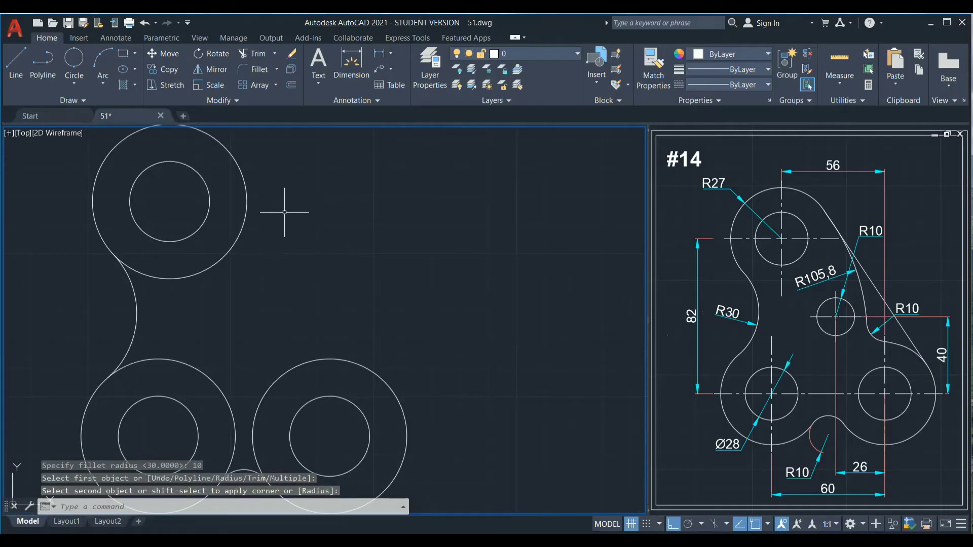
{"action": "scroll", "coordinate": [285, 213], "scroll_direction": "down", "scroll_amount": 2}
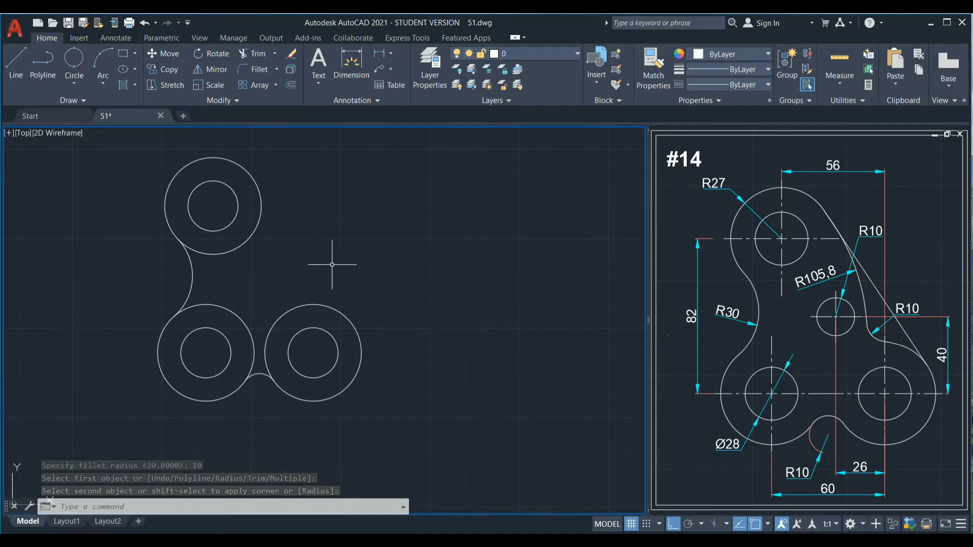
Draw a 2-point diameter-20 circle starting at the bottom-right outer circle's top quadrant.
{"action": "left_click", "coordinate": [75, 83]}
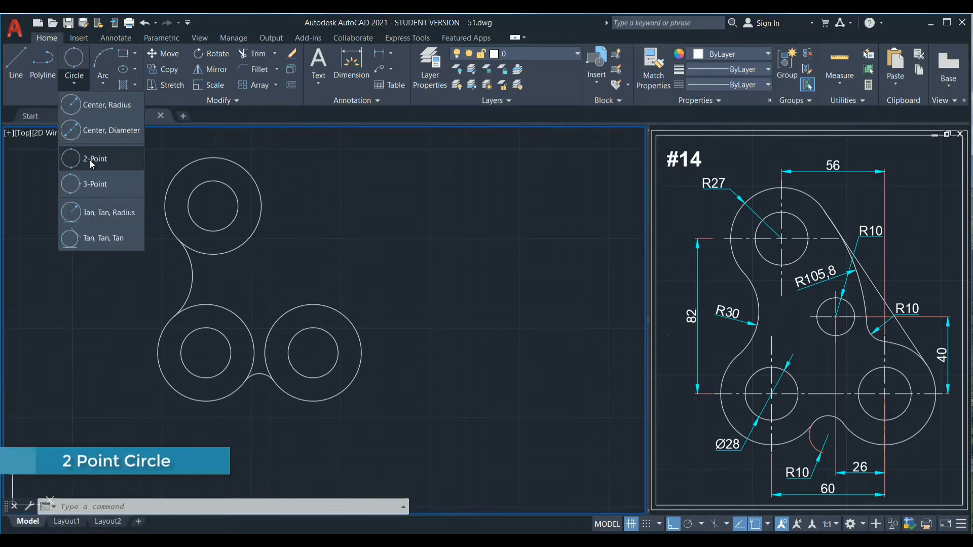
{"action": "left_click", "coordinate": [112, 165]}
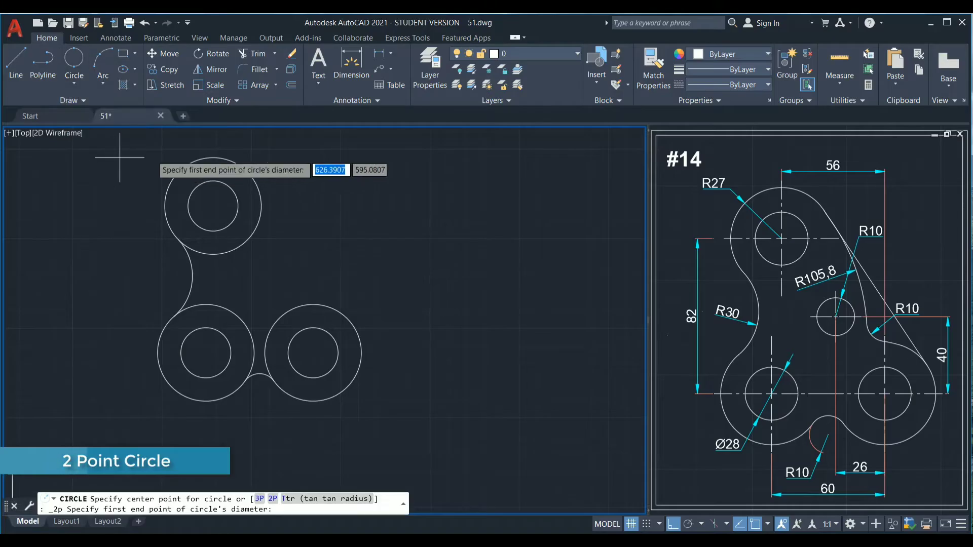
{"action": "left_click", "coordinate": [313, 304]}
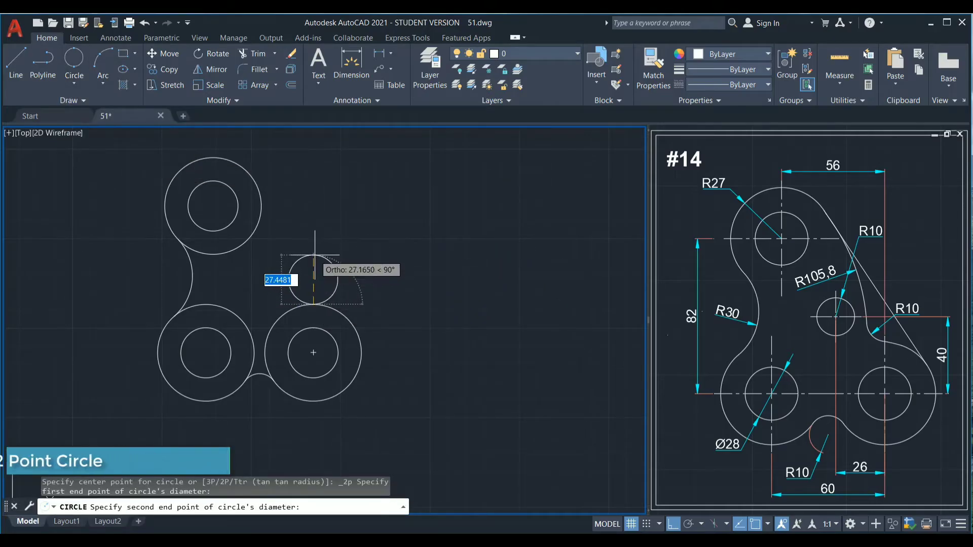
{"action": "type", "text": "20"}
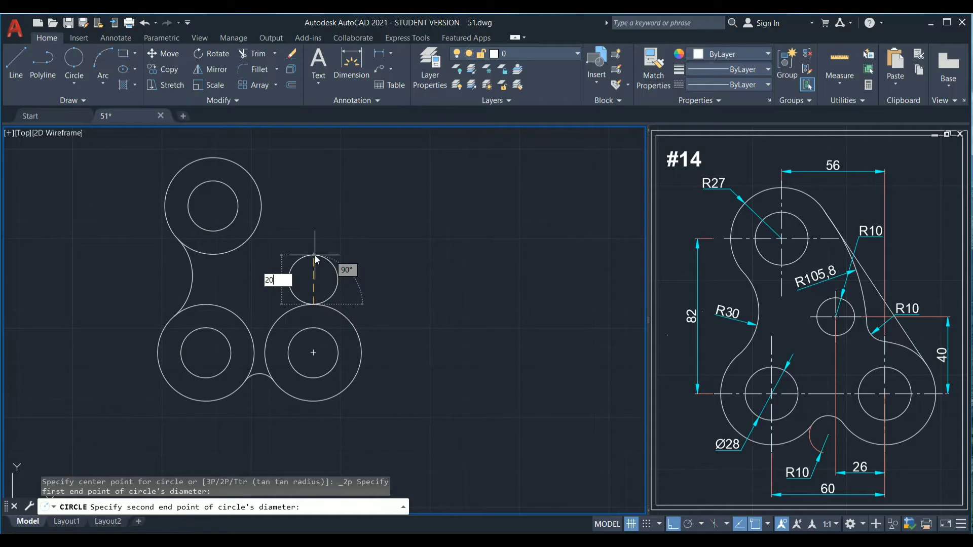
{"action": "key", "text": "Return"}
{"action": "scroll", "coordinate": [303, 288], "scroll_direction": "up", "scroll_amount": 2}
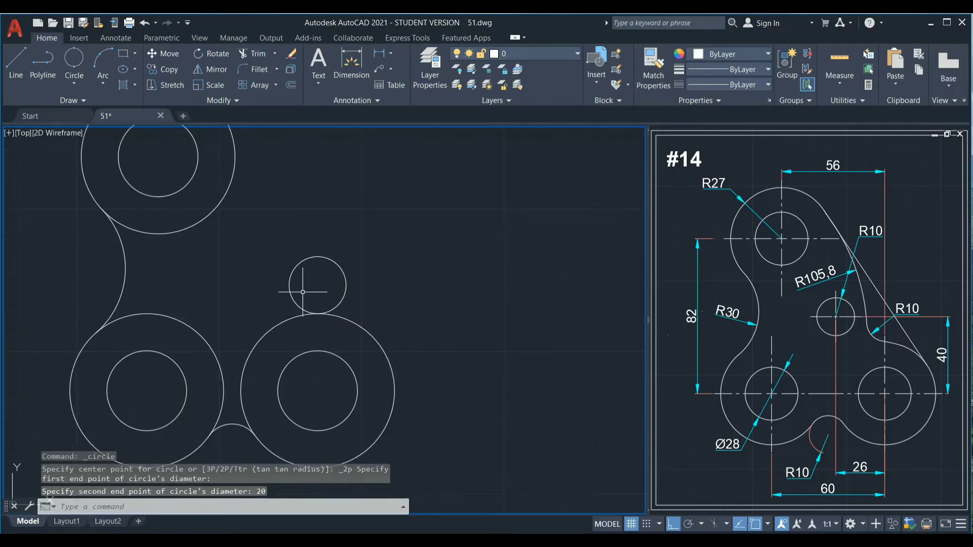
{"action": "scroll", "coordinate": [284, 284], "scroll_direction": "down", "scroll_amount": 2}
{"action": "scroll", "coordinate": [282, 282], "scroll_direction": "up", "scroll_amount": 2}
{"action": "scroll", "coordinate": [282, 279], "scroll_direction": "down", "scroll_amount": 2}
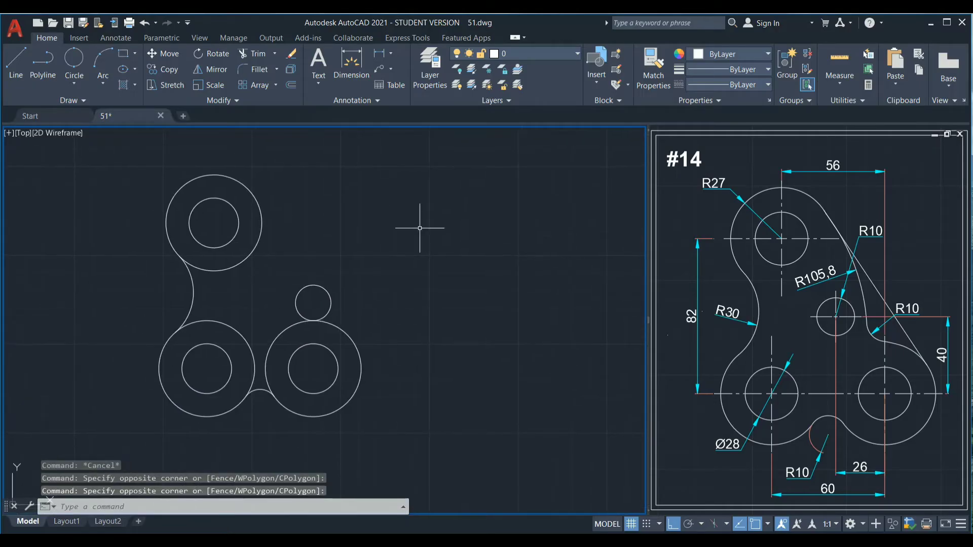
{"action": "type", "text": "c"}
Draw a radius-105.8 circle tangent to the top circle and the small circle.
{"action": "key", "text": "Return"}
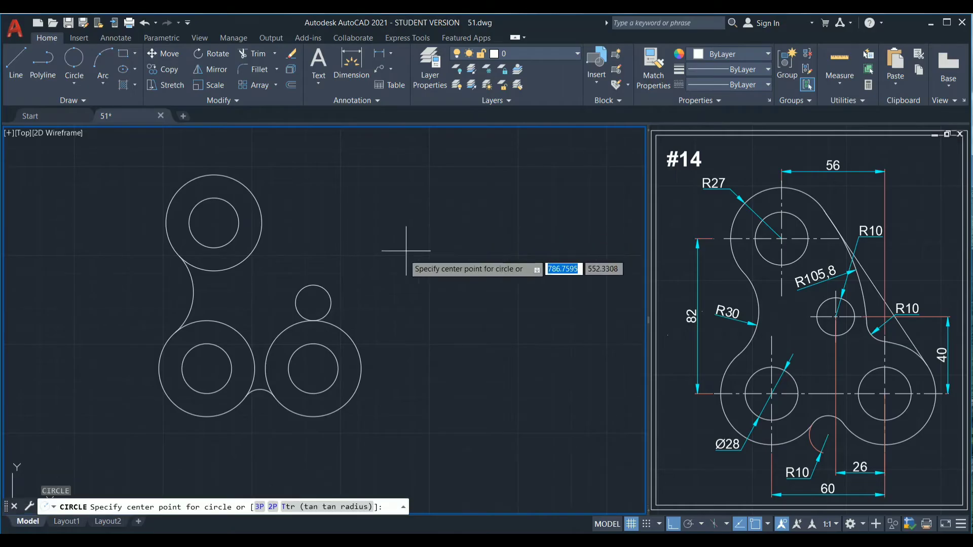
{"action": "type", "text": "t"}
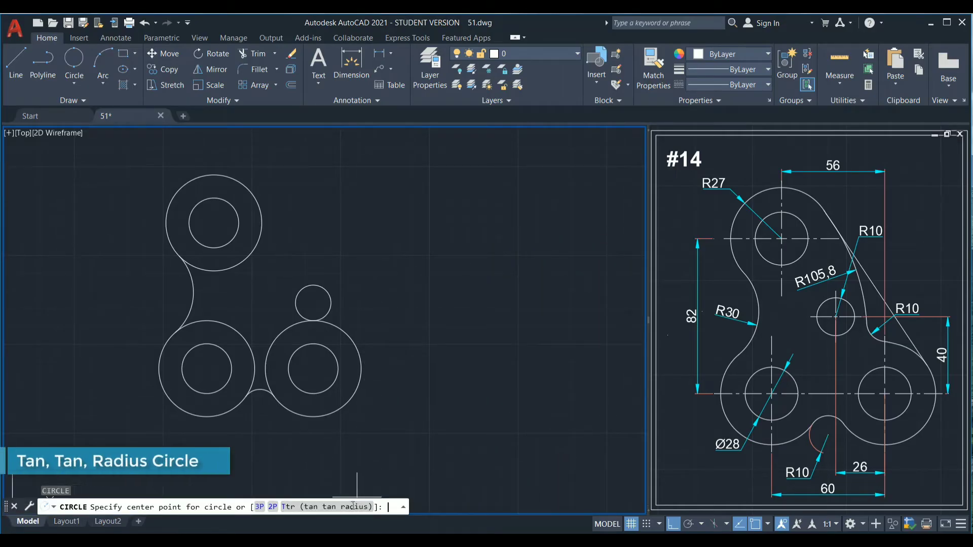
{"action": "key", "text": "Return"}
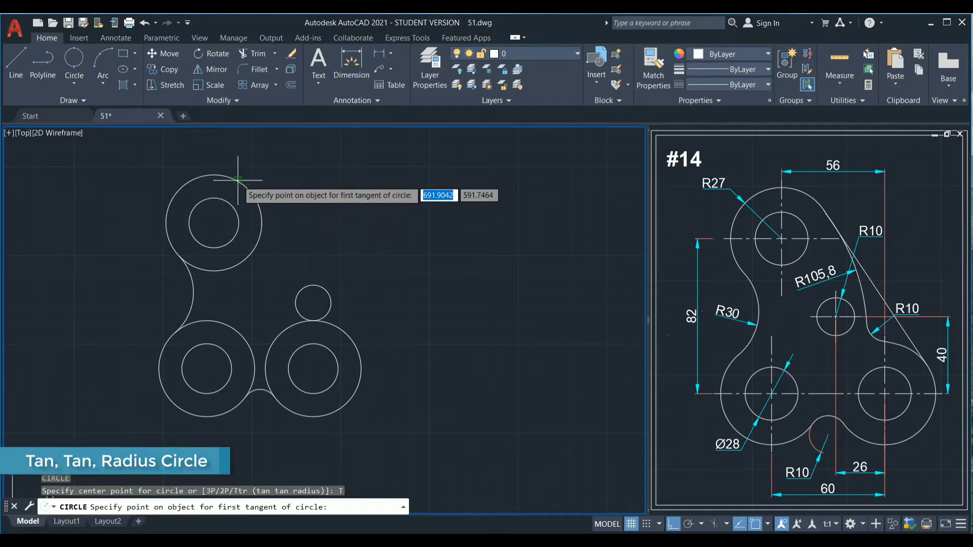
{"action": "left_click", "coordinate": [238, 180]}
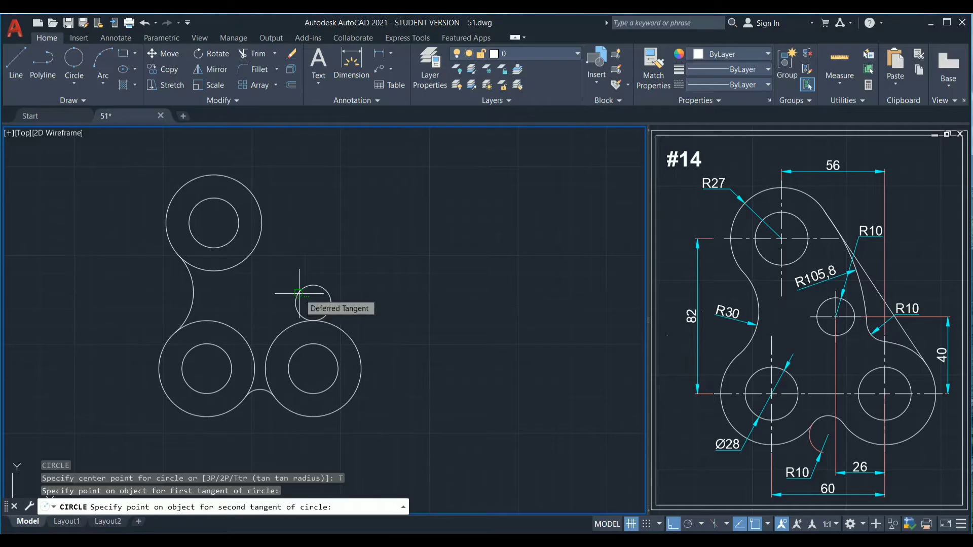
{"action": "left_click", "coordinate": [294, 299]}
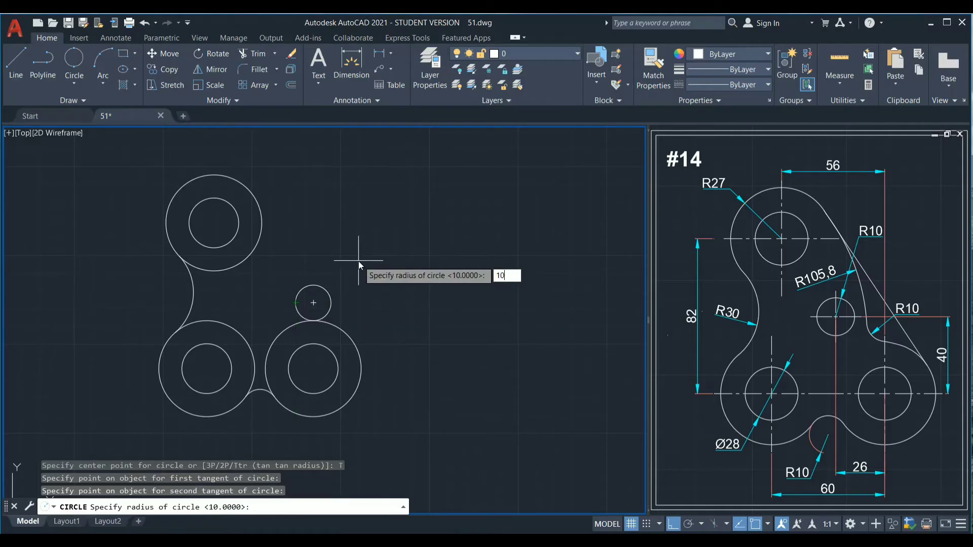
{"action": "type", "text": "5.8"}
{"action": "key", "text": "Return"}
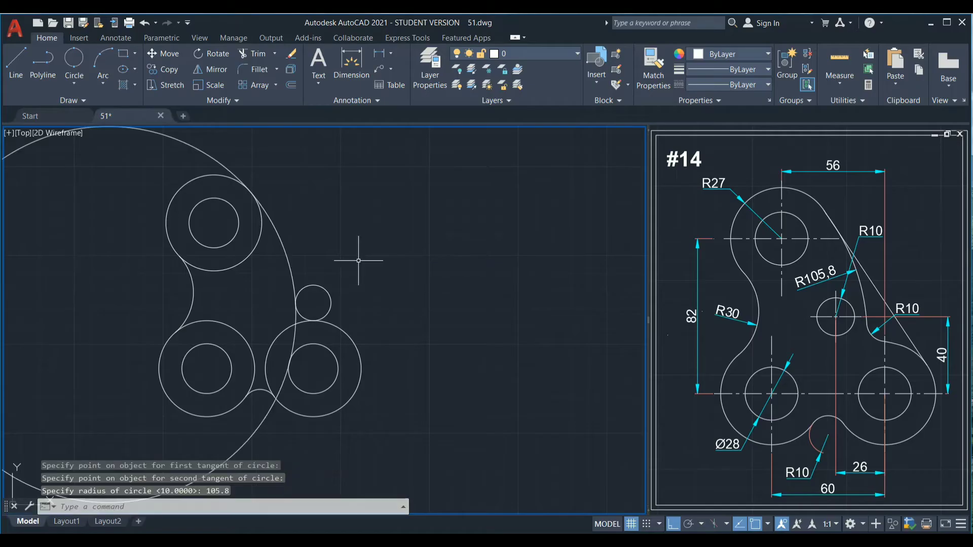
{"action": "scroll", "coordinate": [357, 261], "scroll_direction": "down", "scroll_amount": 2}
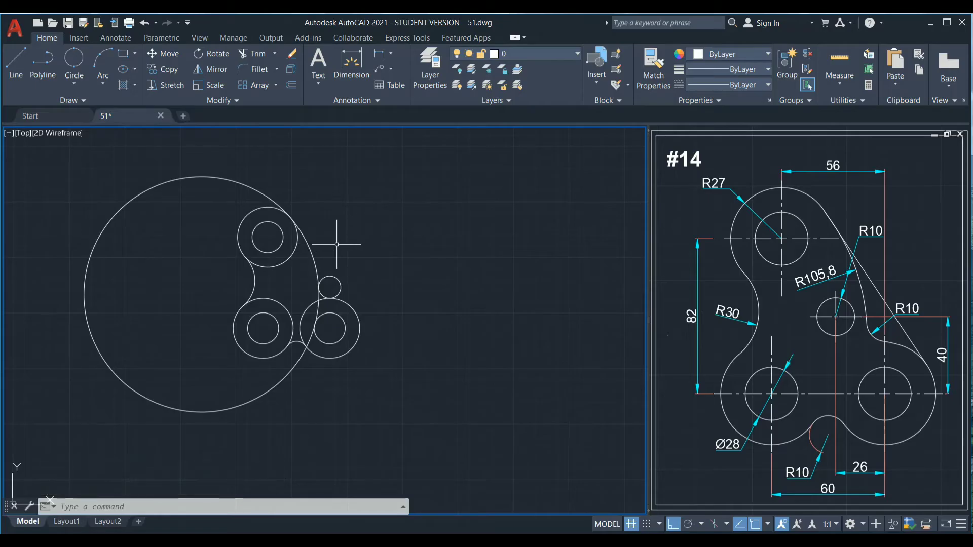
Trim away the large circle's left portion.
{"action": "type", "text": "TR"}
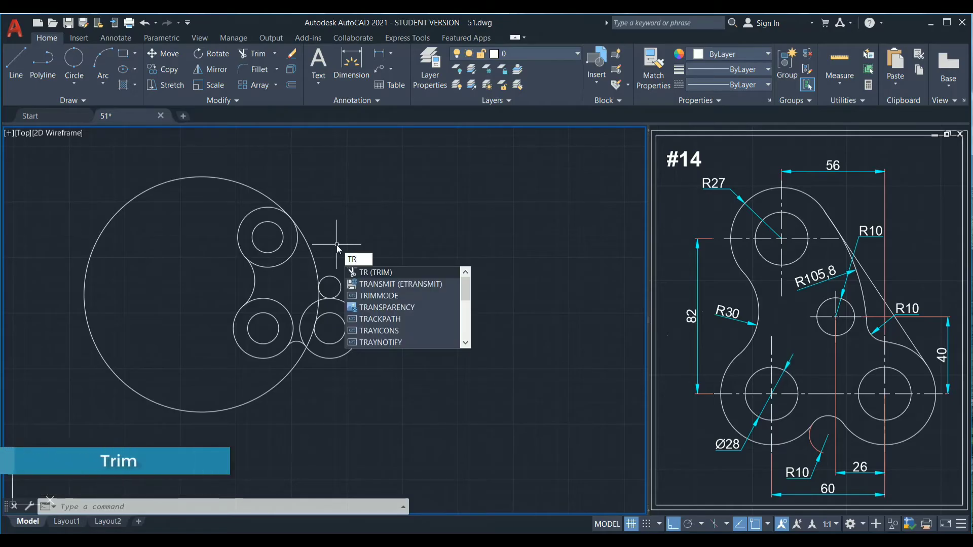
{"action": "key", "text": "Return"}
{"action": "left_click", "coordinate": [273, 155]}
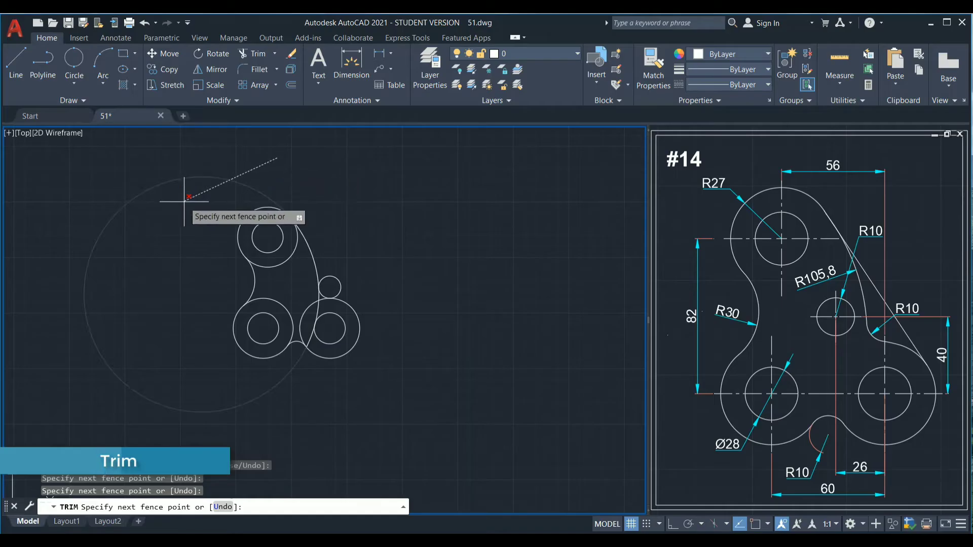
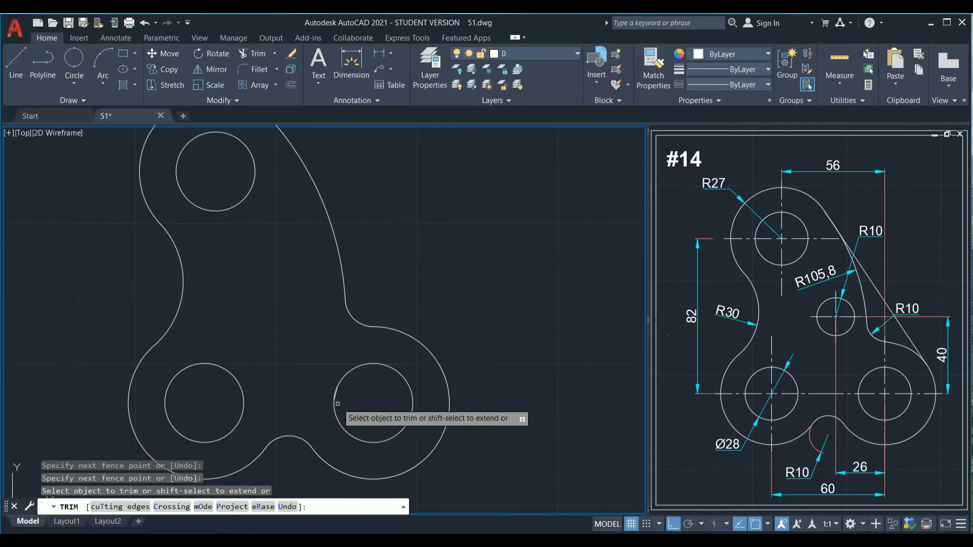
Finish the fence trim of the leftover arc pieces and end the TRIM command.
{"action": "scroll", "coordinate": [326, 400], "scroll_direction": "up", "scroll_amount": 5}
{"action": "key", "text": "Return"}
{"action": "scroll", "coordinate": [323, 401], "scroll_direction": "down", "scroll_amount": 5}
{"action": "scroll", "coordinate": [304, 337], "scroll_direction": "down", "scroll_amount": 2}
{"action": "key", "text": "Return"}
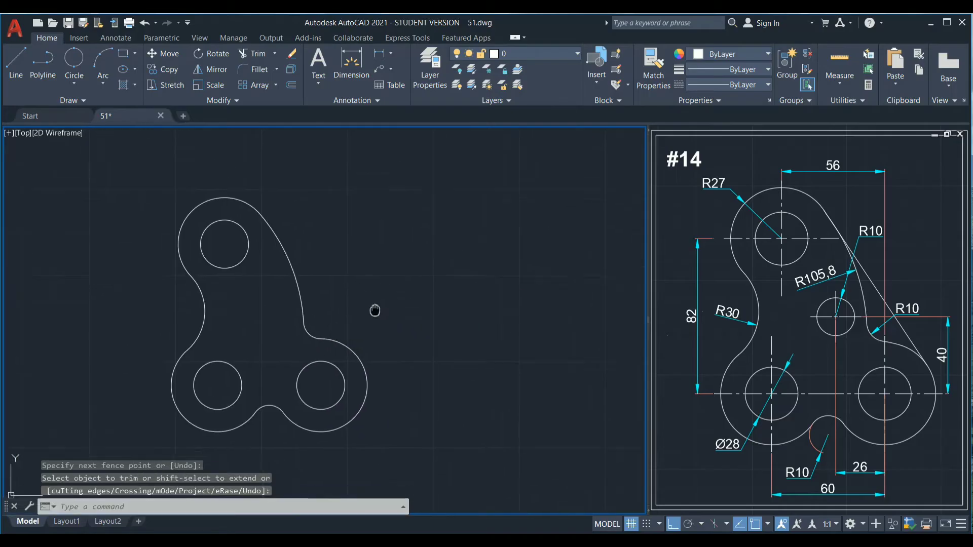
Re-centre the view on the part and start the LINE command with L.
{"action": "middle_click_drag", "start_coordinate": [495, 265], "coordinate": [514, 285]}
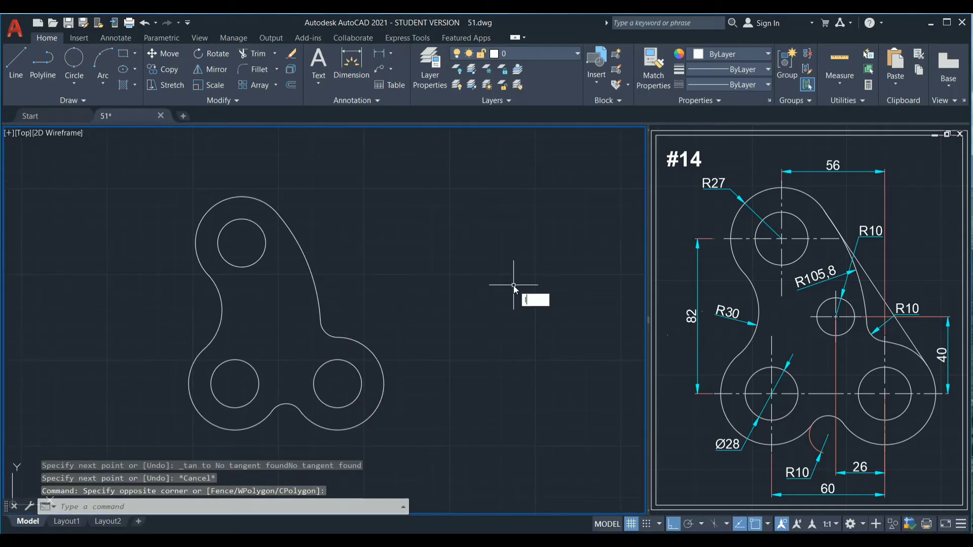
{"action": "type", "text": "l"}
{"action": "key", "text": "Return"}
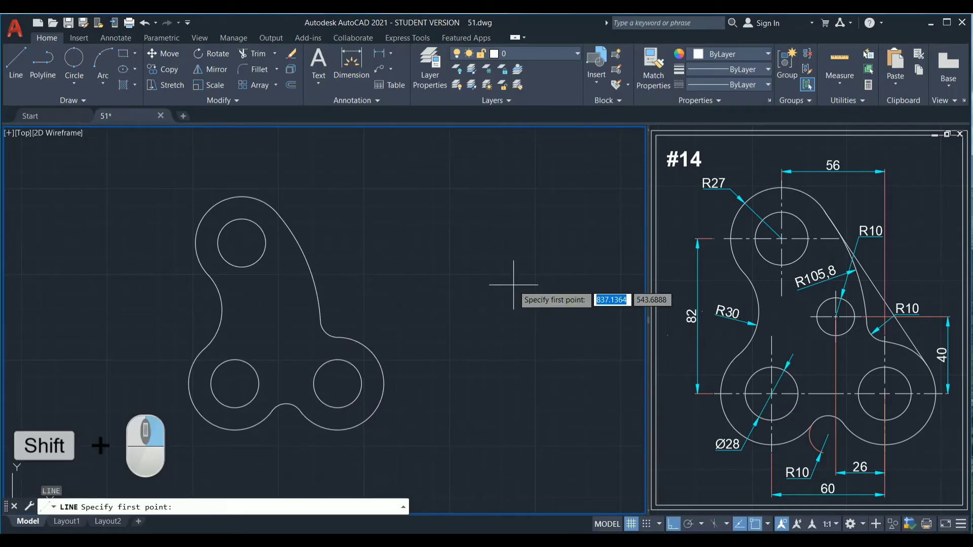
Draw a line tangent to the lower-right outer arc and the top-left outer arc.
{"action": "right_click", "coordinate": [513, 285], "text": "shift"}
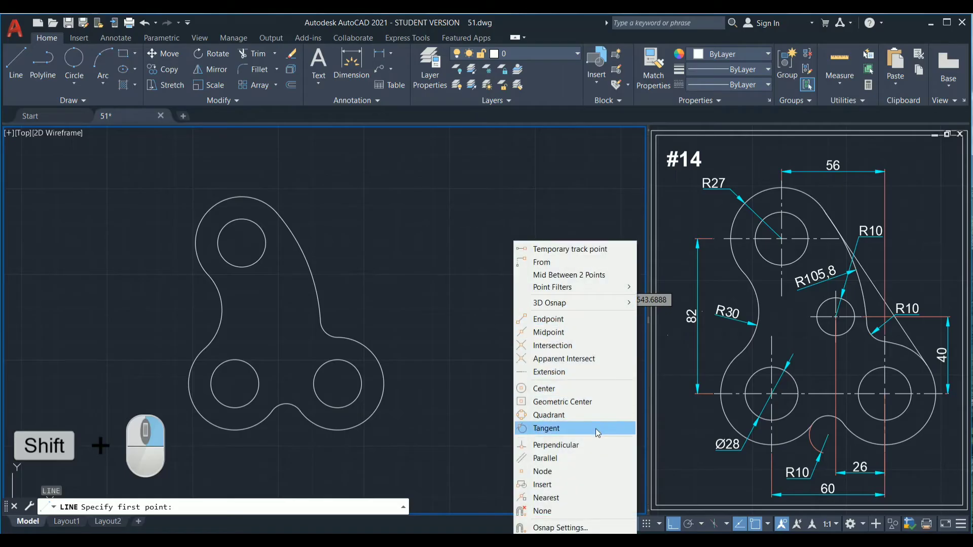
{"action": "left_click", "coordinate": [590, 428]}
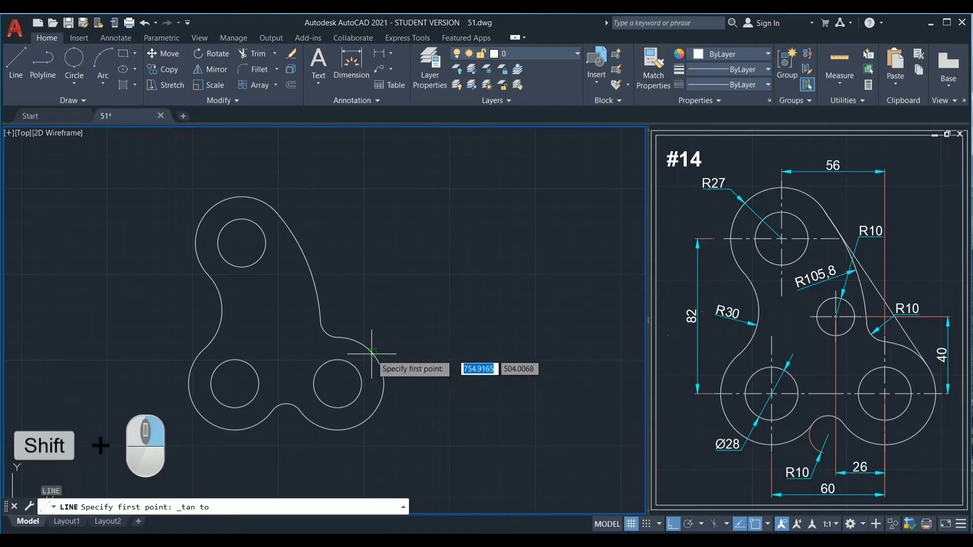
{"action": "left_click", "coordinate": [378, 353]}
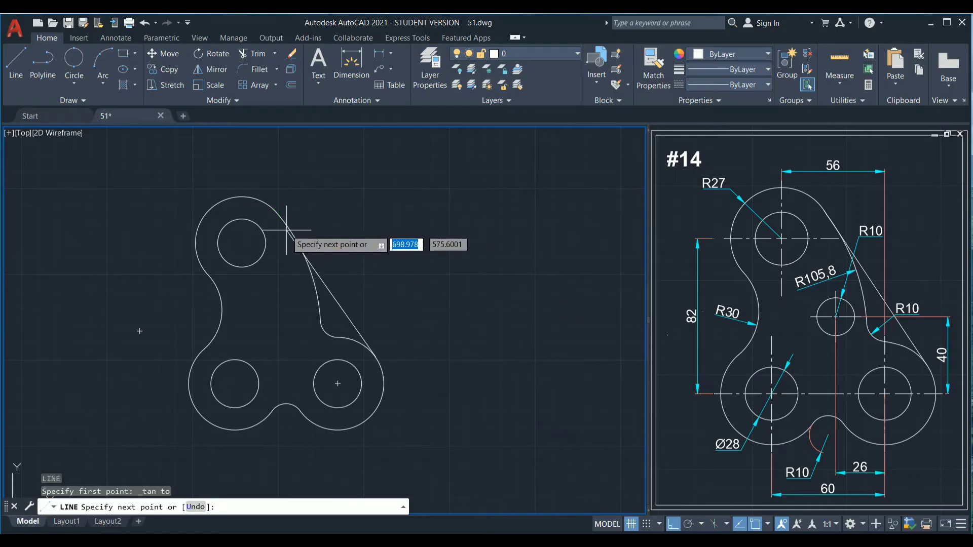
{"action": "right_click", "coordinate": [358, 209], "text": "shift"}
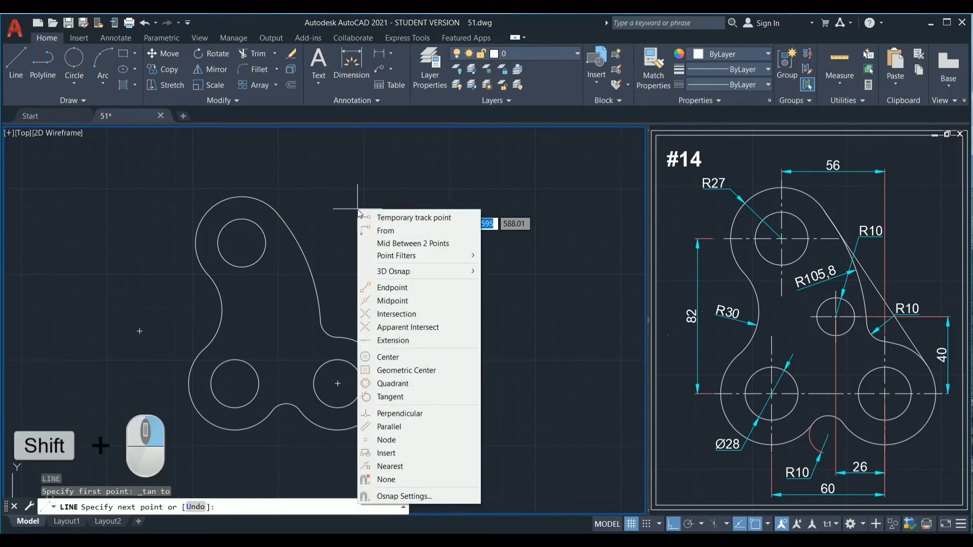
{"action": "left_click", "coordinate": [390, 397]}
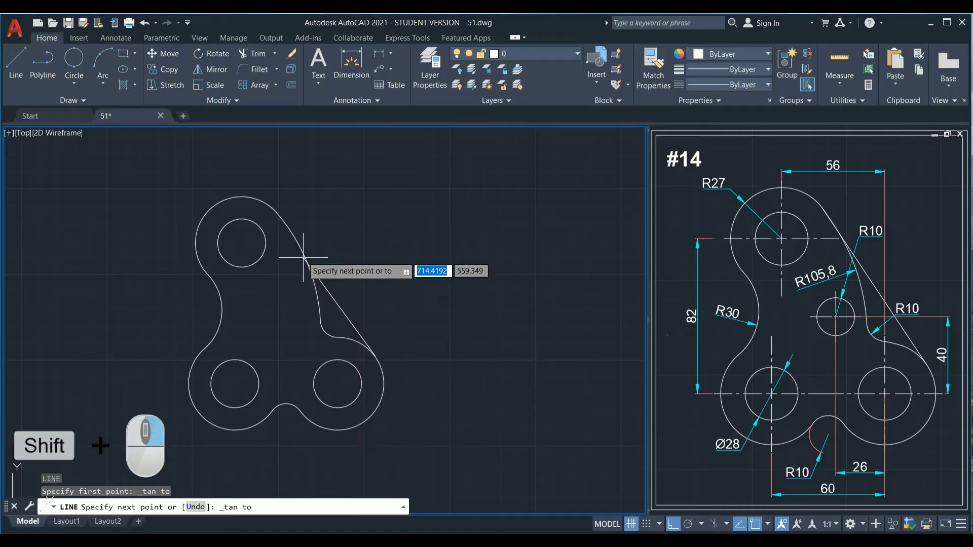
{"action": "left_click", "coordinate": [299, 243]}
{"action": "right_click", "coordinate": [364, 199]}
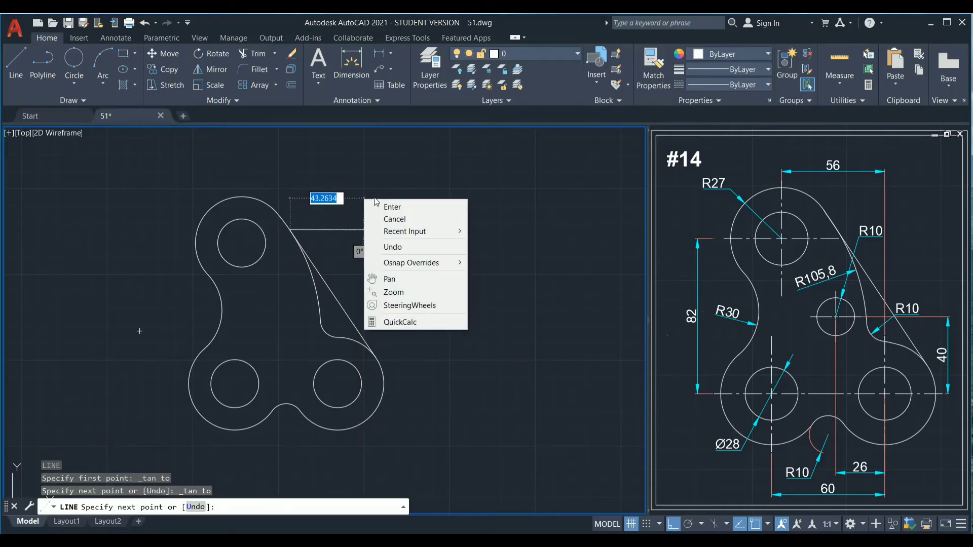
{"action": "left_click", "coordinate": [390, 207]}
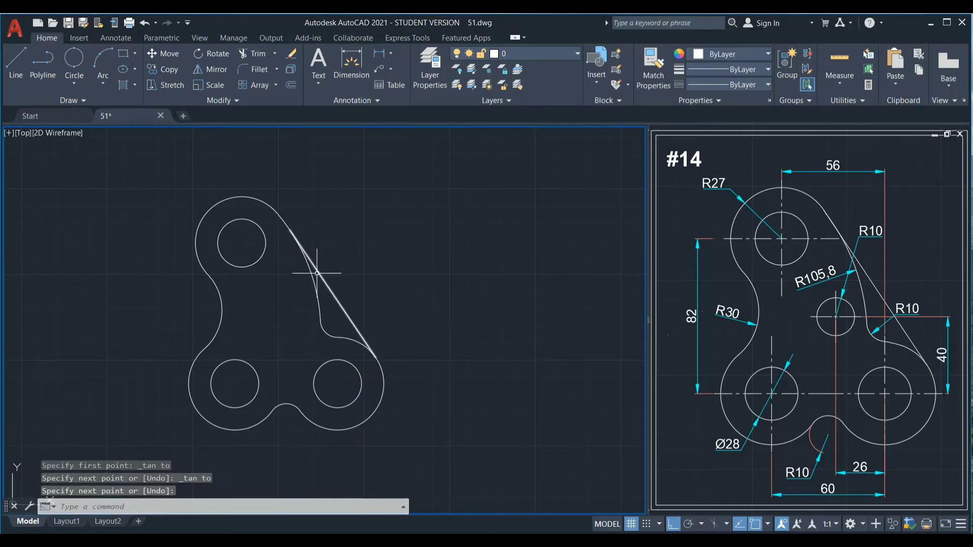
{"action": "middle_click_drag", "start_coordinate": [374, 283], "coordinate": [371, 283]}
{"action": "left_click", "coordinate": [447, 315]}
{"action": "left_click", "coordinate": [396, 238]}
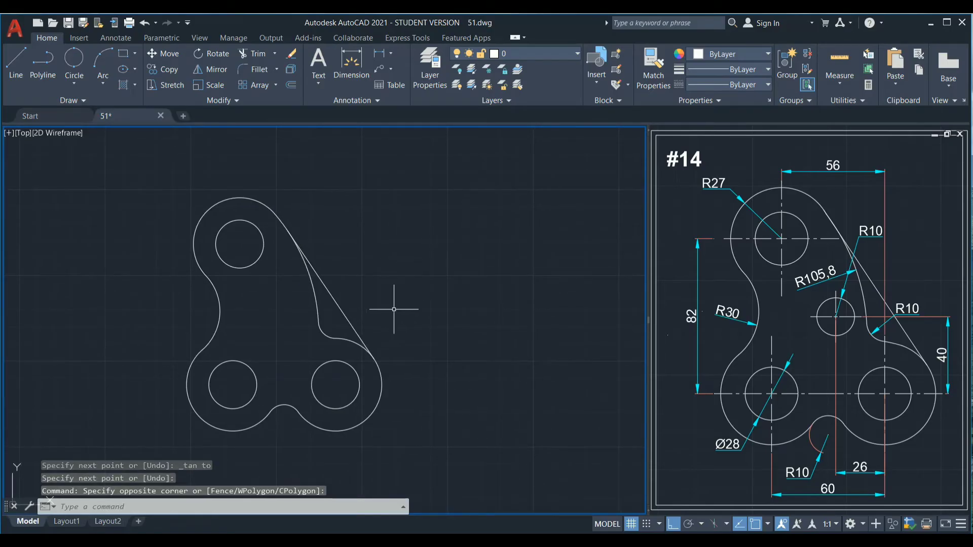
Draw a radius 10 circle centred on the lower-right hole's centre.
{"action": "key", "text": "Return"}
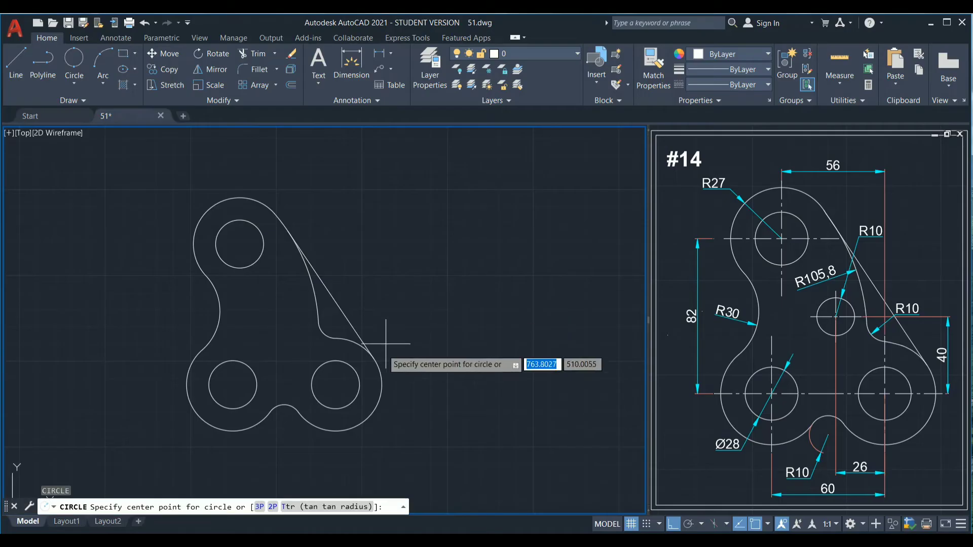
{"action": "left_click", "coordinate": [335, 385]}
{"action": "type", "text": "10"}
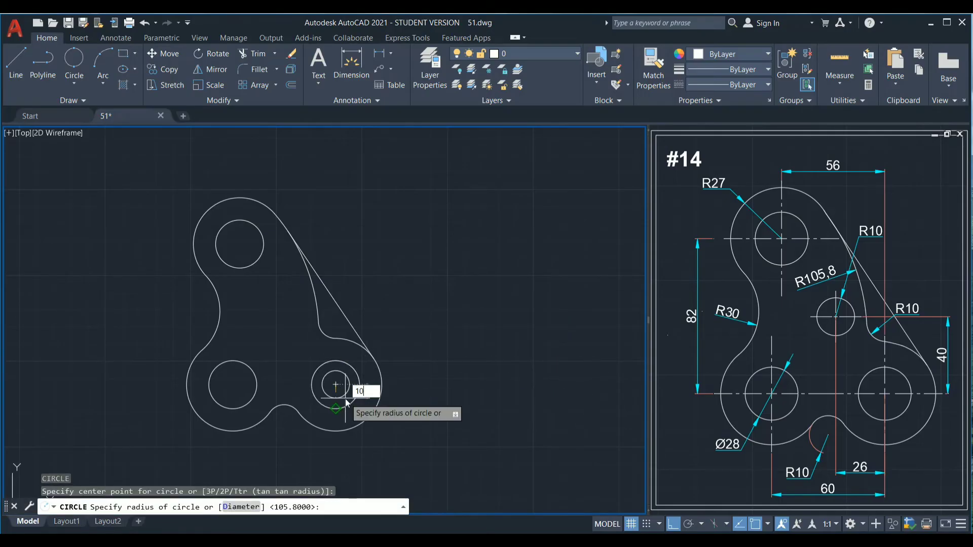
{"action": "key", "text": "Return"}
{"action": "left_click", "coordinate": [349, 392]}
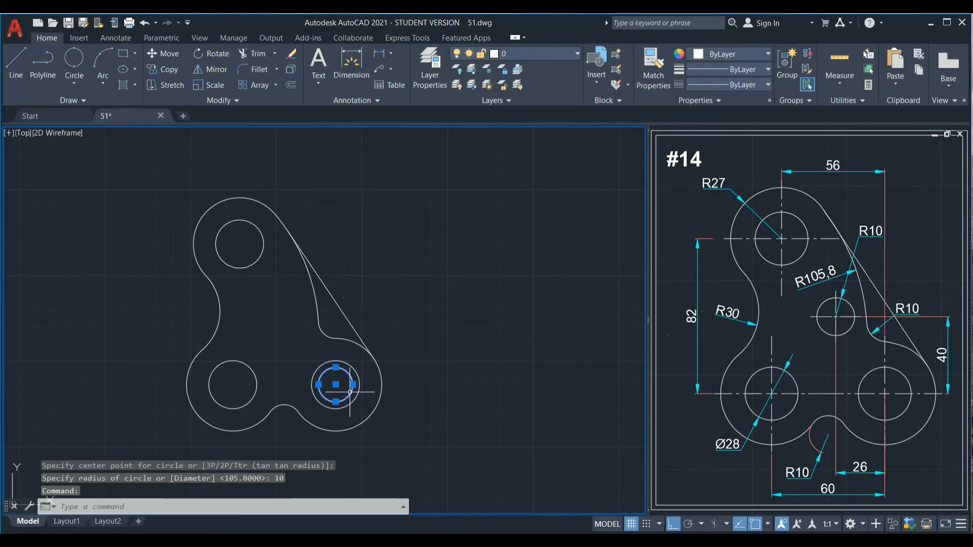
Move the small circle 26 units to the left.
{"action": "type", "text": "m"}
{"action": "key", "text": "Return"}
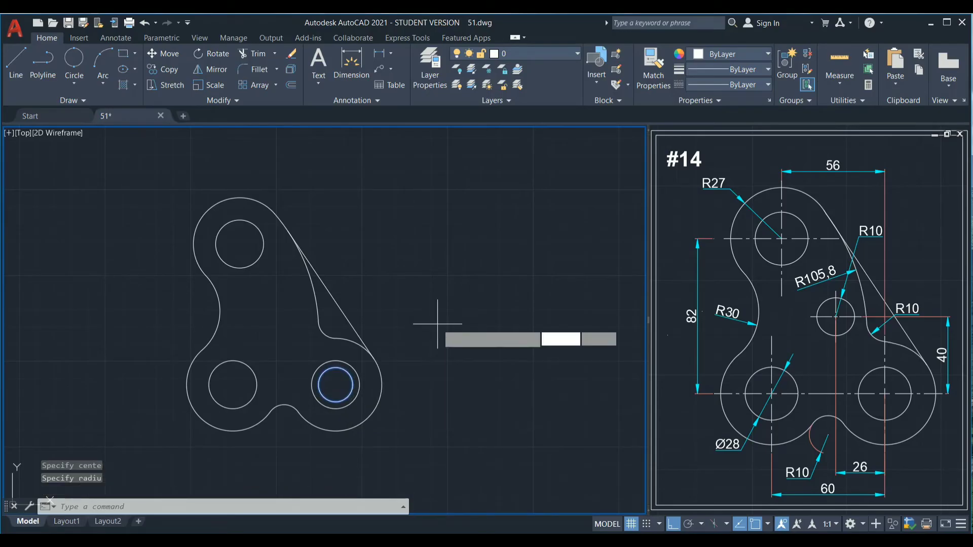
{"action": "left_click", "coordinate": [494, 298]}
{"action": "type", "text": "26"}
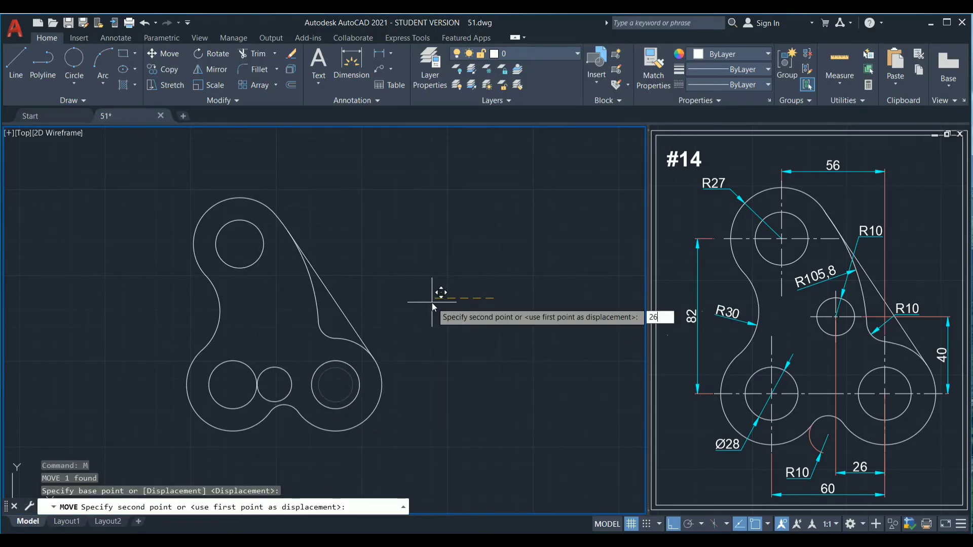
{"action": "key", "text": "Return"}
Move the small circle 40 units up into the bracket's middle.
{"action": "left_click", "coordinate": [307, 369]}
{"action": "left_click", "coordinate": [269, 400]}
{"action": "type", "text": "m"}
{"action": "key", "text": "Return"}
{"action": "left_click", "coordinate": [431, 389]}
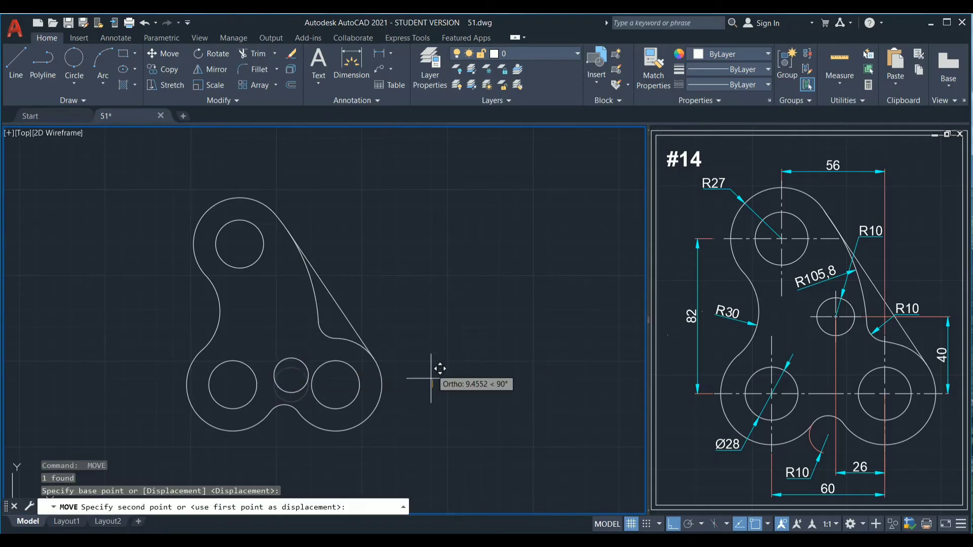
{"action": "type", "text": "40"}
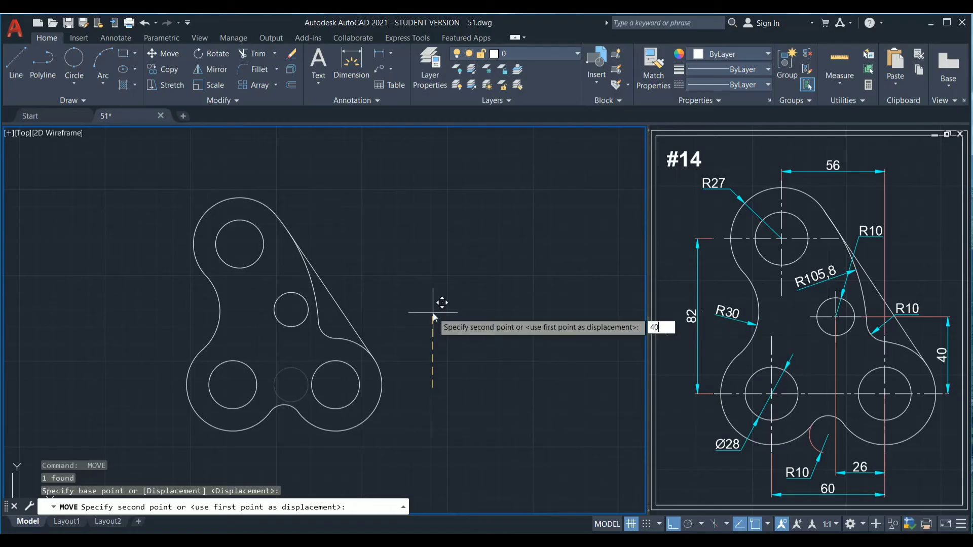
{"action": "key", "text": "Return"}
{"action": "middle_click_drag", "start_coordinate": [416, 324], "coordinate": [436, 315]}
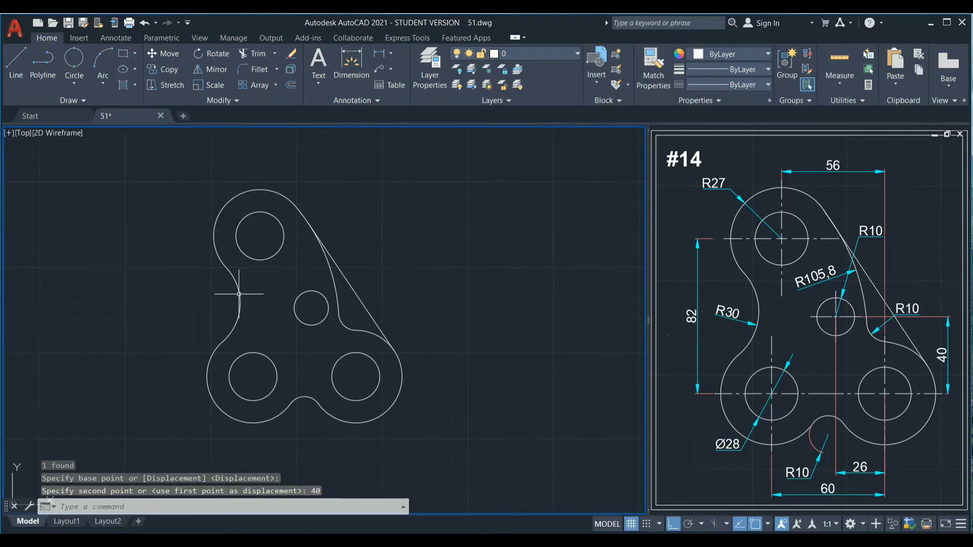
{"action": "left_click_drag", "start_coordinate": [486, 310], "coordinate": [474, 288]}
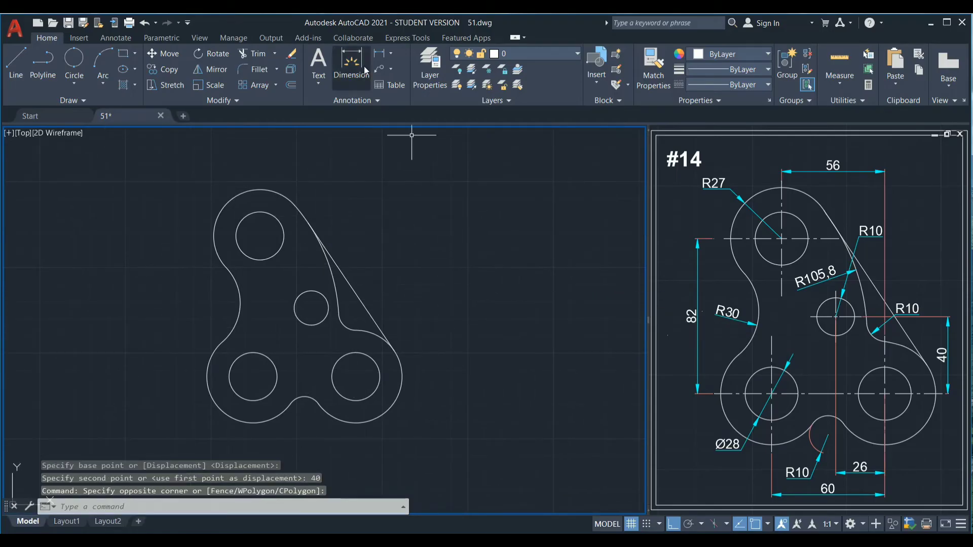
Add center marks to the top, small middle, lower-right and lower-left holes.
{"action": "left_click", "coordinate": [127, 38]}
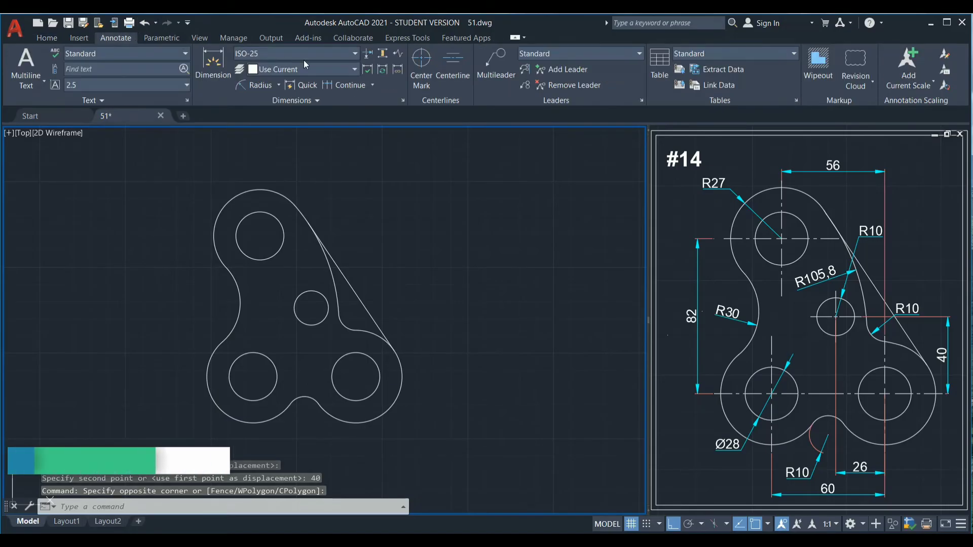
{"action": "left_click", "coordinate": [424, 63]}
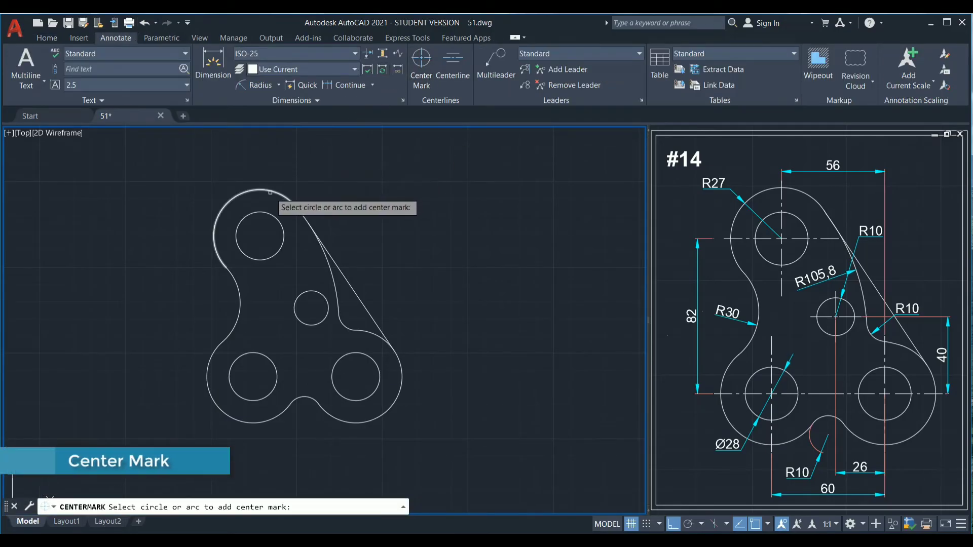
{"action": "left_click", "coordinate": [280, 219]}
{"action": "left_click", "coordinate": [326, 316]}
{"action": "left_click", "coordinate": [339, 358]}
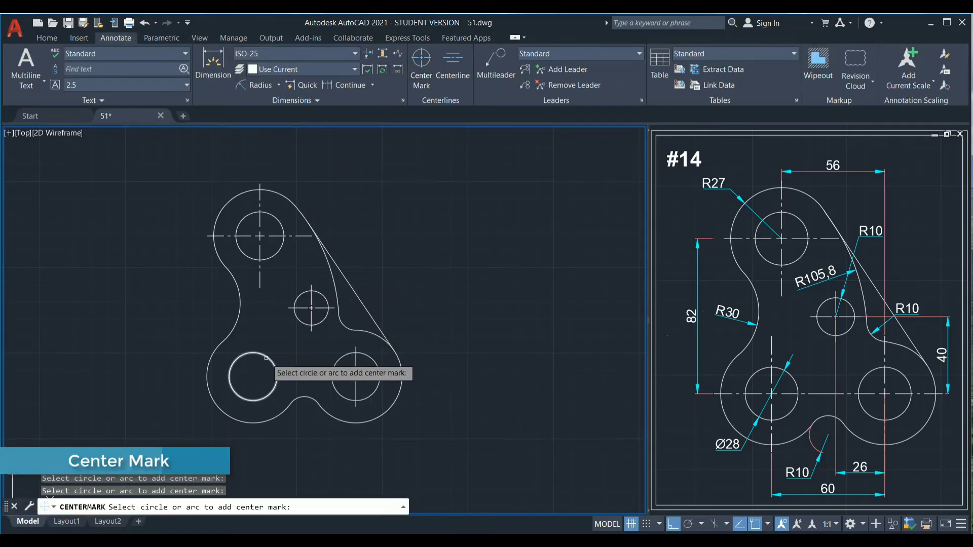
{"action": "left_click", "coordinate": [255, 400]}
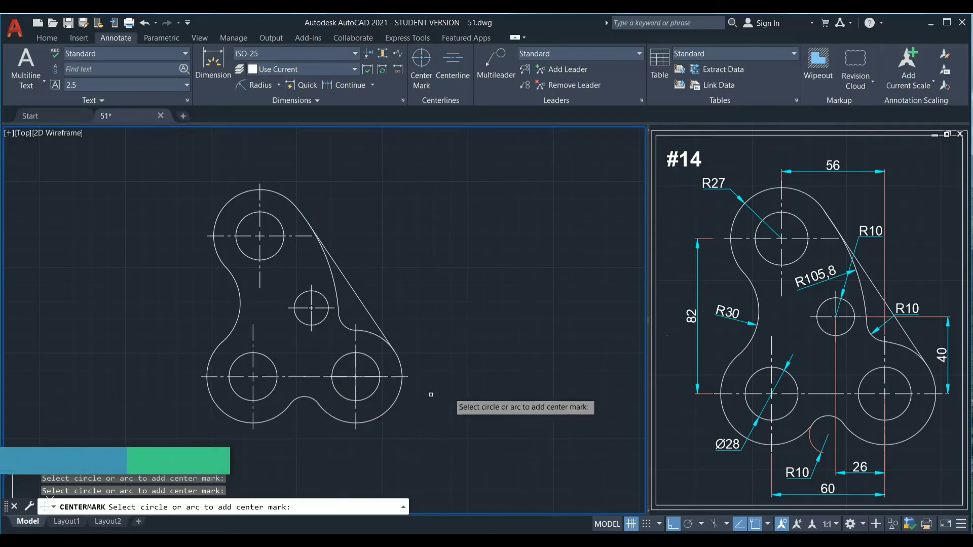
{"action": "key", "text": "Escape"}
{"action": "mouse_move", "coordinate": [421, 275]}
{"action": "middle_mouse_down"}
{"action": "mouse_move", "coordinate": [503, 254]}
{"action": "mouse_move", "coordinate": [491, 264]}
{"action": "middle_mouse_up"}
{"action": "left_click", "coordinate": [530, 209]}
{"action": "left_click", "coordinate": [524, 229]}
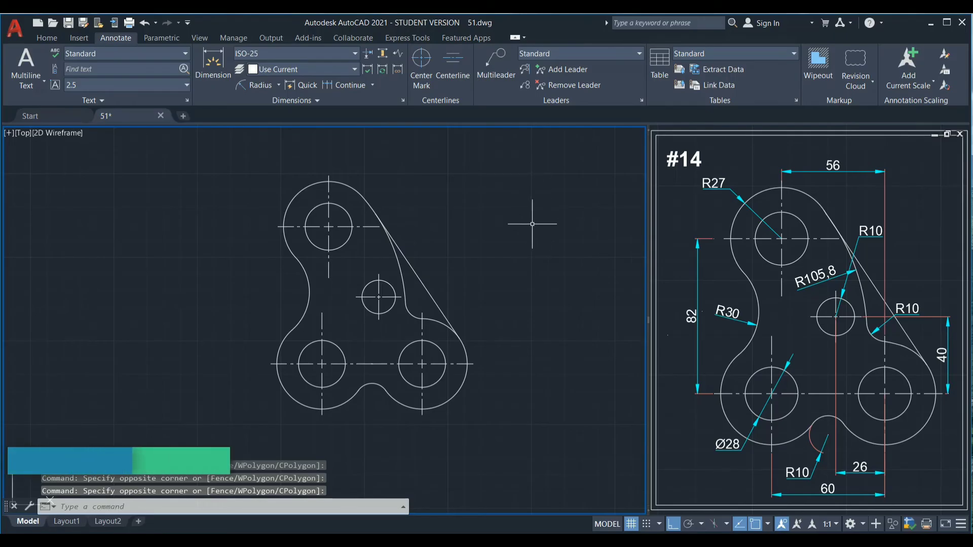
Add radius dimensions R27 on the top-left arc, R30 on the left arc, R10 on the bottom notch.
{"action": "left_click", "coordinate": [253, 89]}
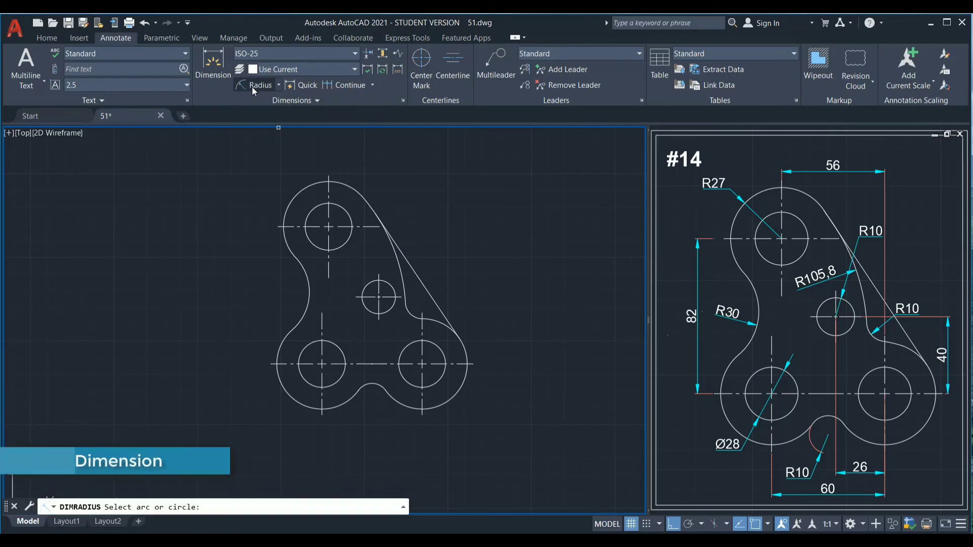
{"action": "left_click", "coordinate": [301, 191]}
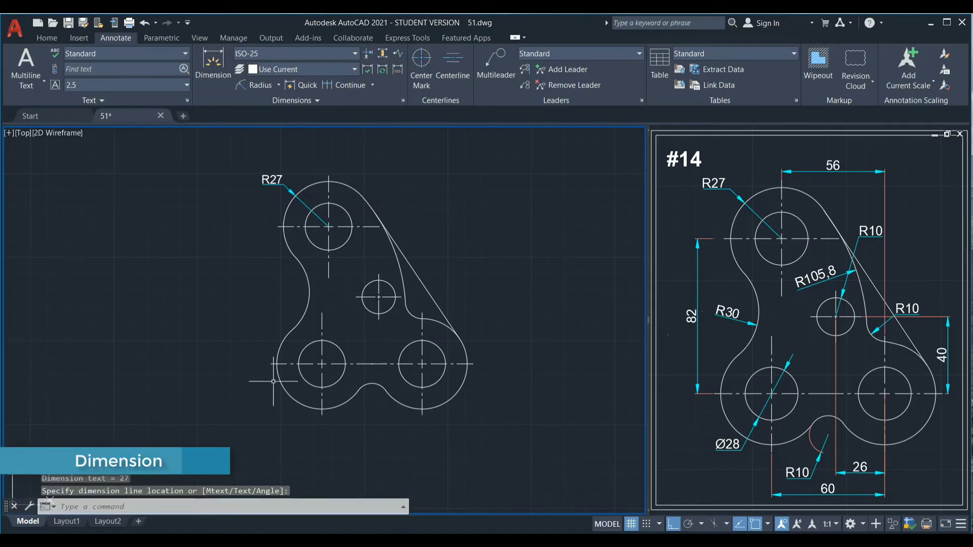
{"action": "key", "text": "Return"}
{"action": "left_click", "coordinate": [307, 304]}
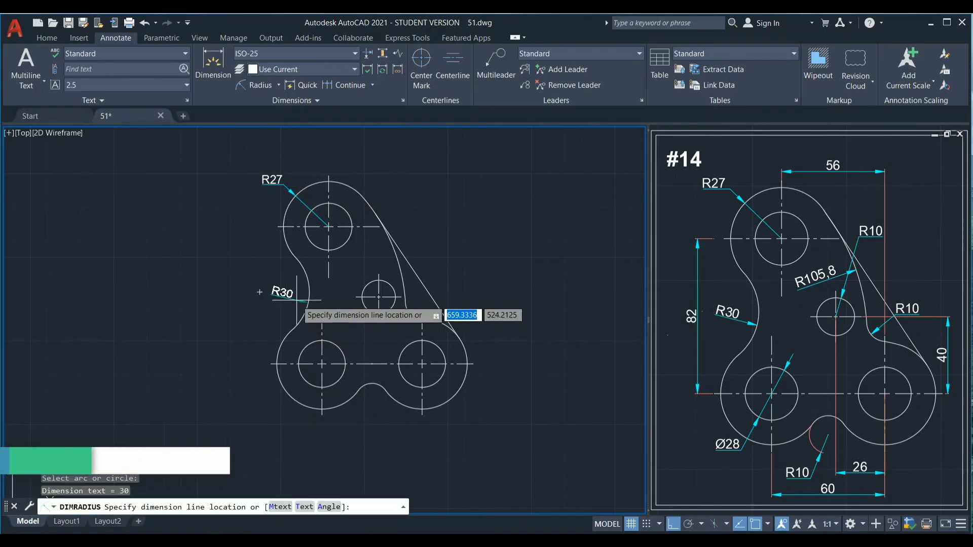
{"action": "left_click", "coordinate": [273, 293]}
{"action": "key", "text": "Return"}
{"action": "left_click", "coordinate": [361, 395]}
{"action": "left_click", "coordinate": [371, 424]}
{"action": "key", "text": "Return"}
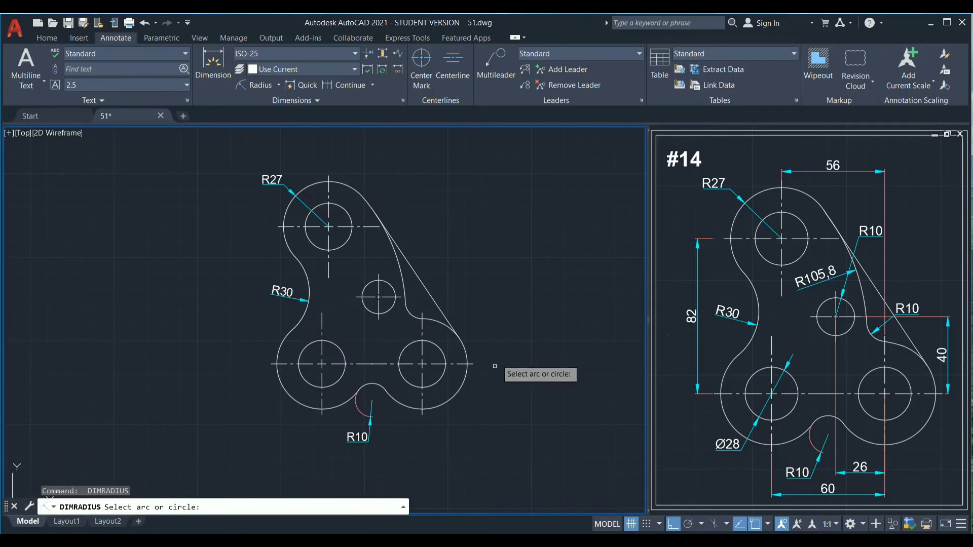
Add R10 dimensions on the fillet and the arc above the small hole, plus R105,8 on the large arc.
{"action": "left_click", "coordinate": [409, 316]}
{"action": "left_click", "coordinate": [443, 283]}
{"action": "key", "text": "Return"}
{"action": "left_click", "coordinate": [390, 281]}
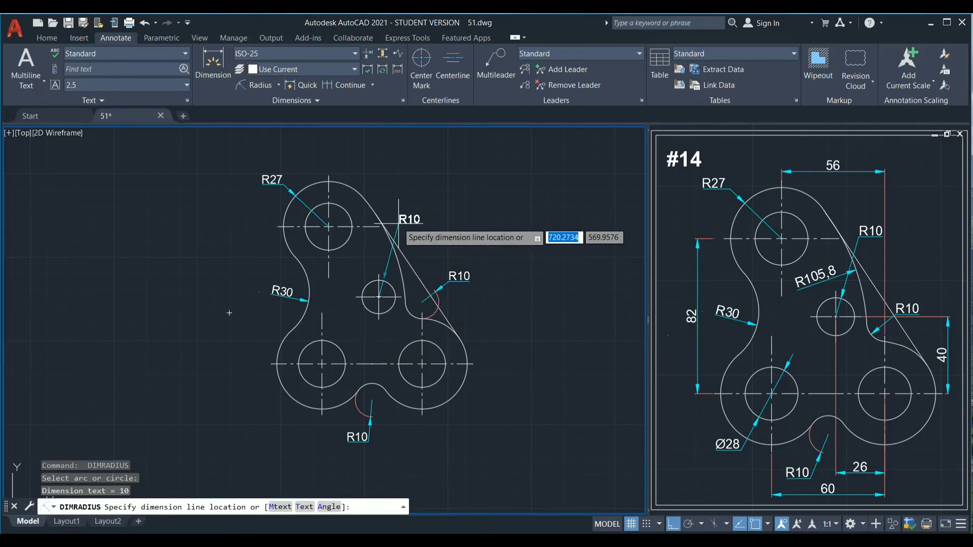
{"action": "left_click", "coordinate": [402, 218]}
{"action": "key", "text": "Return"}
{"action": "left_click", "coordinate": [394, 238]}
{"action": "left_click", "coordinate": [350, 261]}
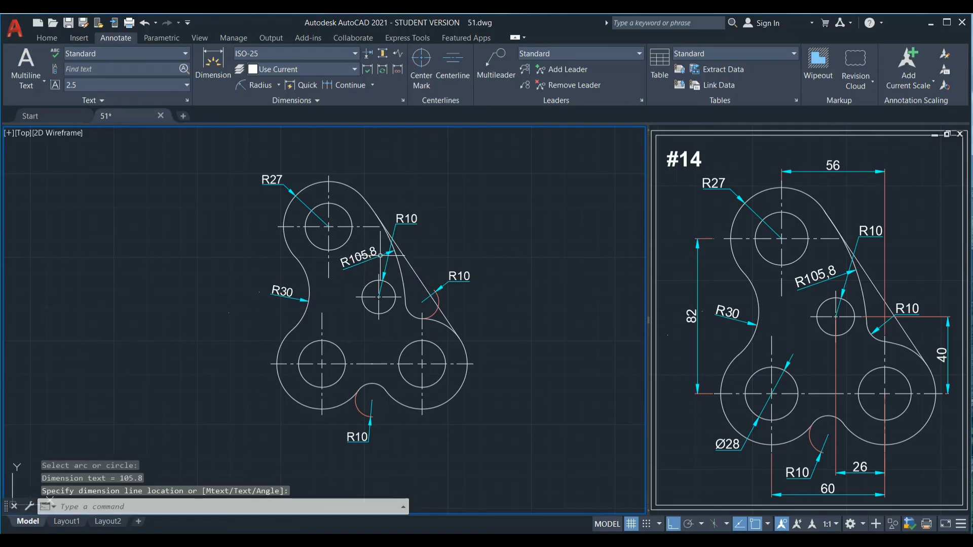
Add linear dimensions 56 above the part and 60 between the lower holes.
{"action": "left_click", "coordinate": [278, 85]}
{"action": "left_click", "coordinate": [278, 105]}
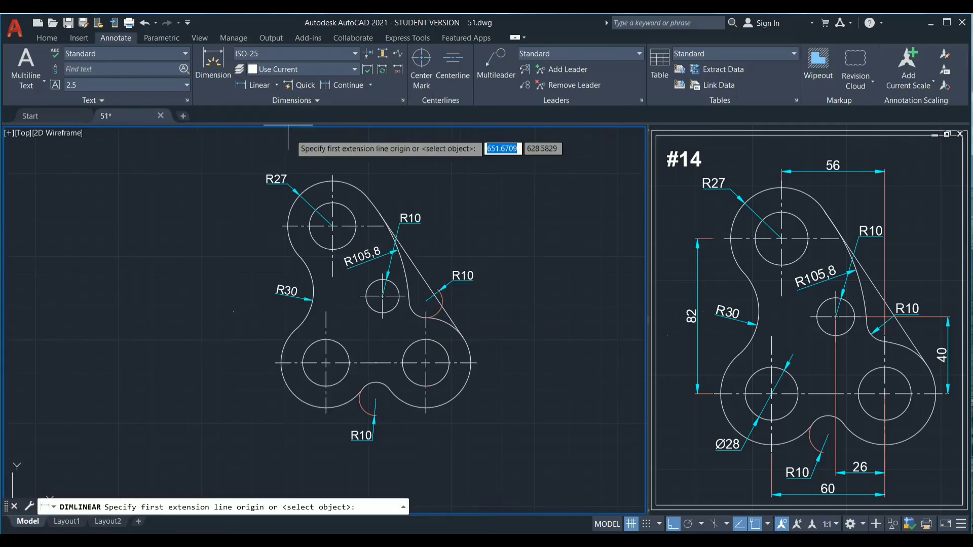
{"action": "left_click", "coordinate": [333, 175]}
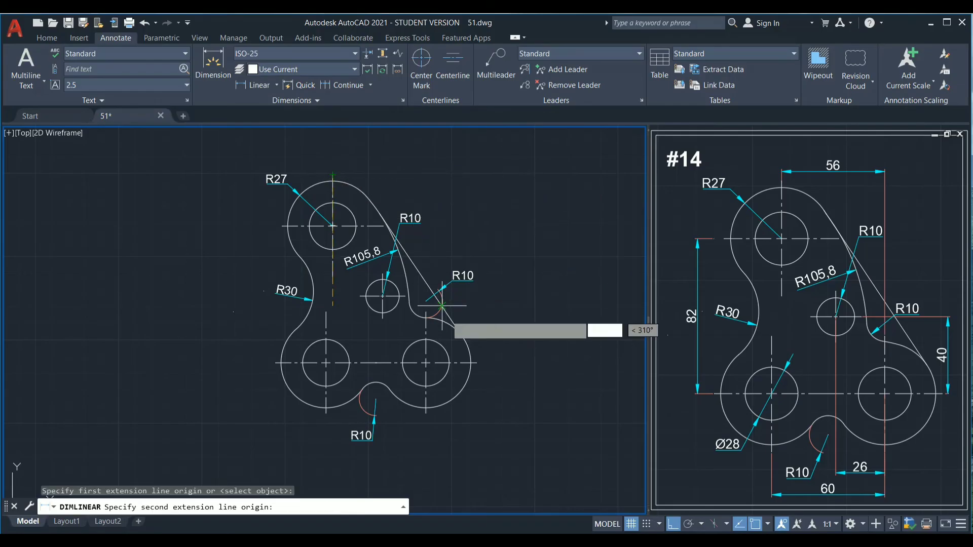
{"action": "left_click", "coordinate": [426, 301]}
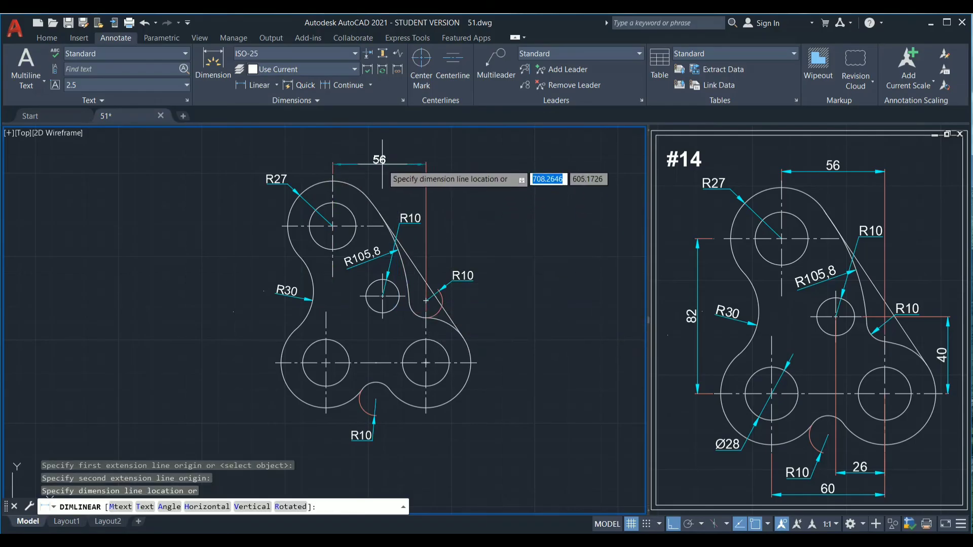
{"action": "left_click", "coordinate": [383, 164]}
{"action": "key", "text": "Return"}
{"action": "left_click", "coordinate": [326, 408]}
{"action": "left_click", "coordinate": [425, 409]}
{"action": "left_click", "coordinate": [376, 454]}
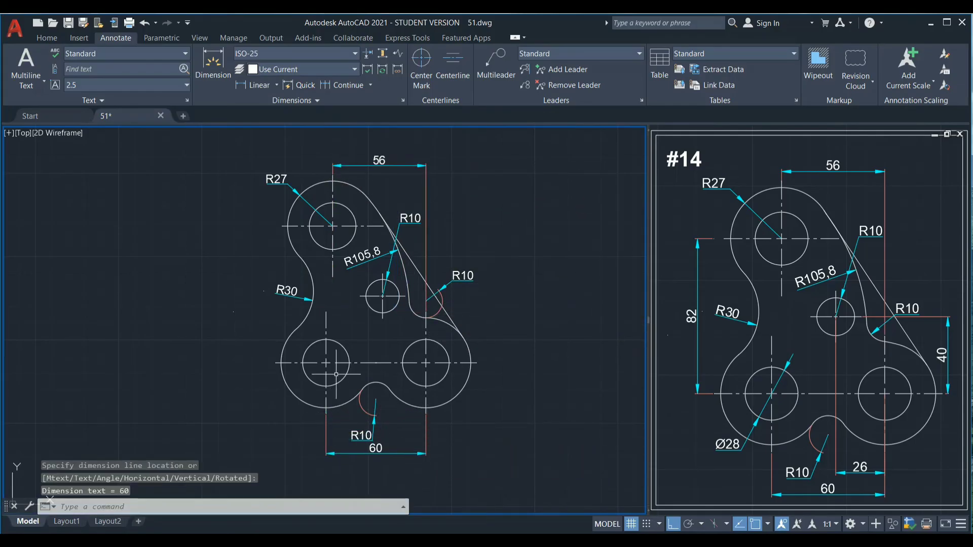
Add vertical linear dimensions 82 on the left side and 40 on the right side.
{"action": "key", "text": "Return"}
{"action": "left_click", "coordinate": [287, 227]}
{"action": "left_click", "coordinate": [280, 363]}
{"action": "left_click", "coordinate": [256, 341]}
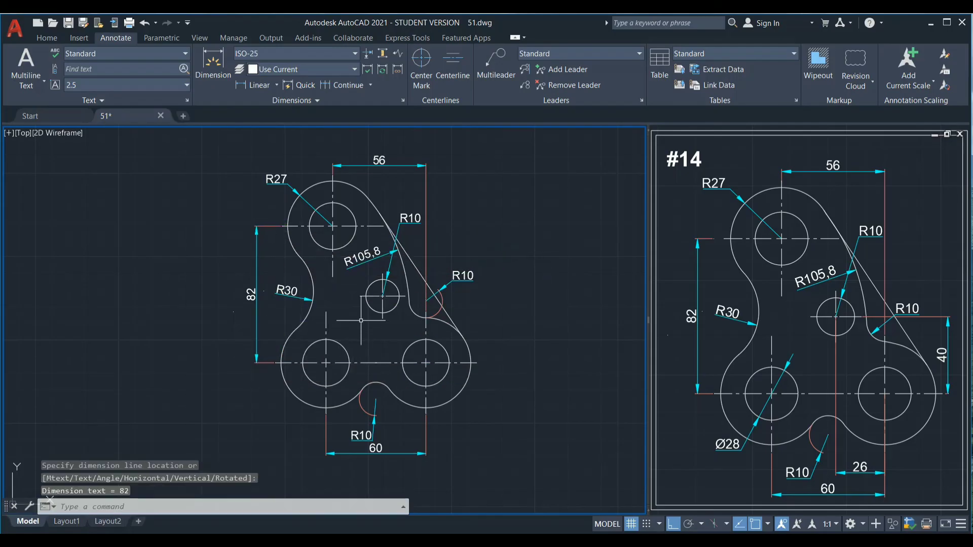
{"action": "key", "text": "Return"}
{"action": "left_click", "coordinate": [471, 363]}
{"action": "left_click", "coordinate": [405, 296]}
{"action": "left_click", "coordinate": [487, 324]}
Add the 26 linear dimension between the small middle hole and the lower-right hole.
{"action": "key", "text": "Return"}
{"action": "left_click", "coordinate": [382, 297]}
{"action": "left_click", "coordinate": [426, 363]}
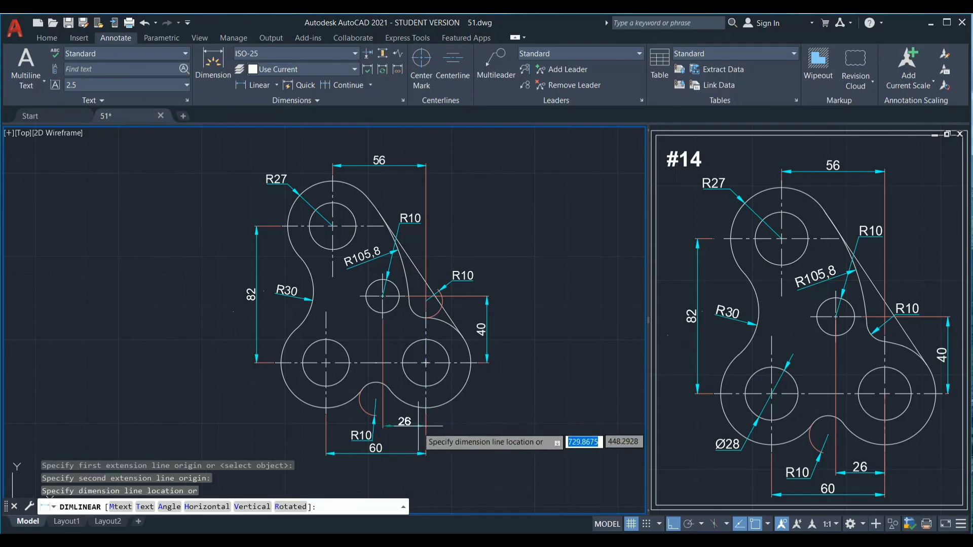
{"action": "left_click", "coordinate": [407, 432]}
{"action": "middle_click_drag", "start_coordinate": [487, 356], "coordinate": [482, 361]}
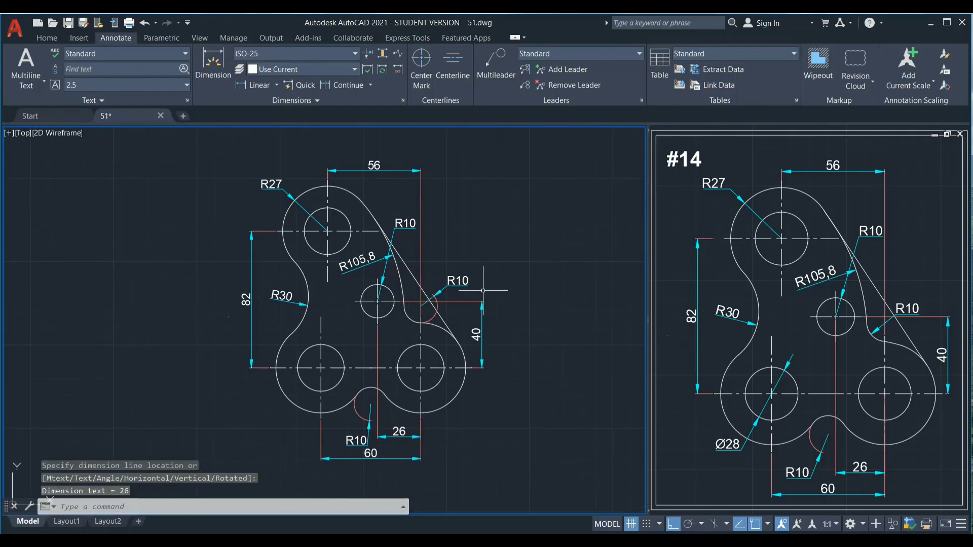
{"action": "left_click", "coordinate": [277, 89]}
Dimension the lower-left hole as Ø28, placing the label below-left of it.
{"action": "left_click", "coordinate": [264, 236]}
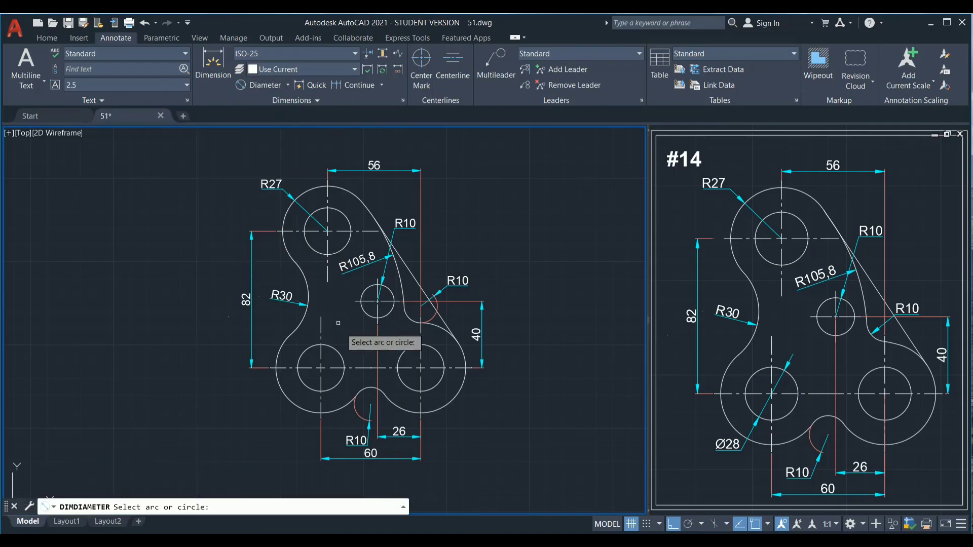
{"action": "left_click", "coordinate": [335, 348]}
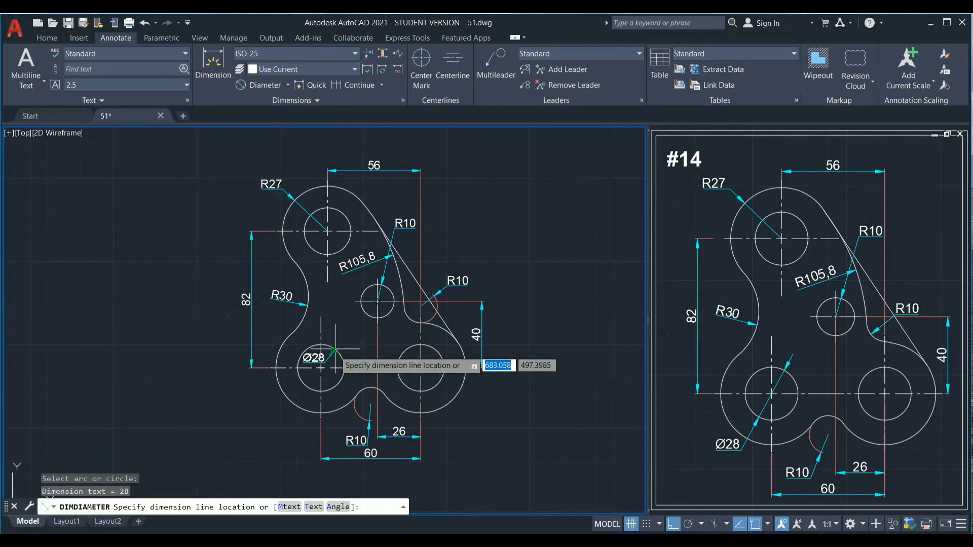
{"action": "left_click", "coordinate": [275, 415]}
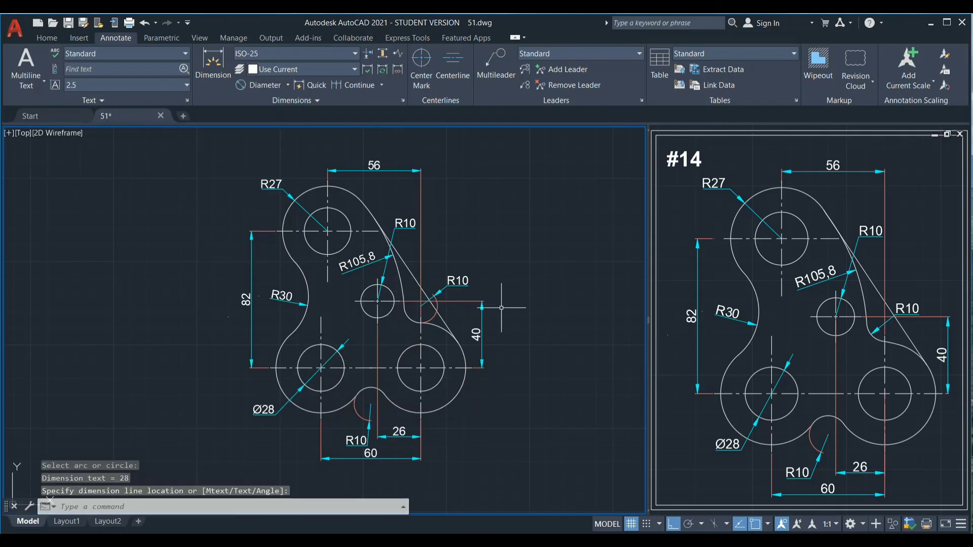
{"action": "left_click", "coordinate": [552, 283]}
{"action": "left_click", "coordinate": [519, 210]}
{"action": "middle_click_drag", "start_coordinate": [550, 261], "coordinate": [532, 250]}
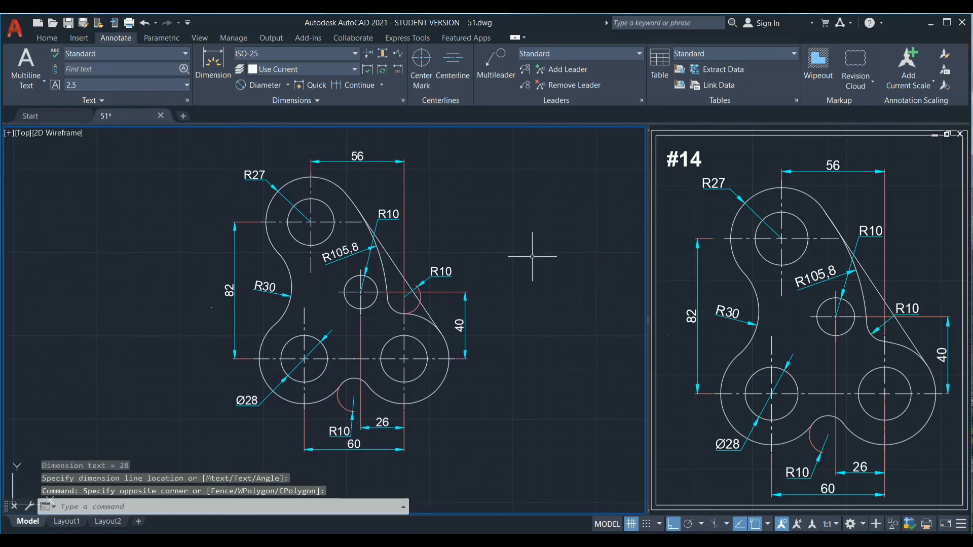
{"action": "middle_click_drag", "start_coordinate": [545, 291], "coordinate": [532, 301]}
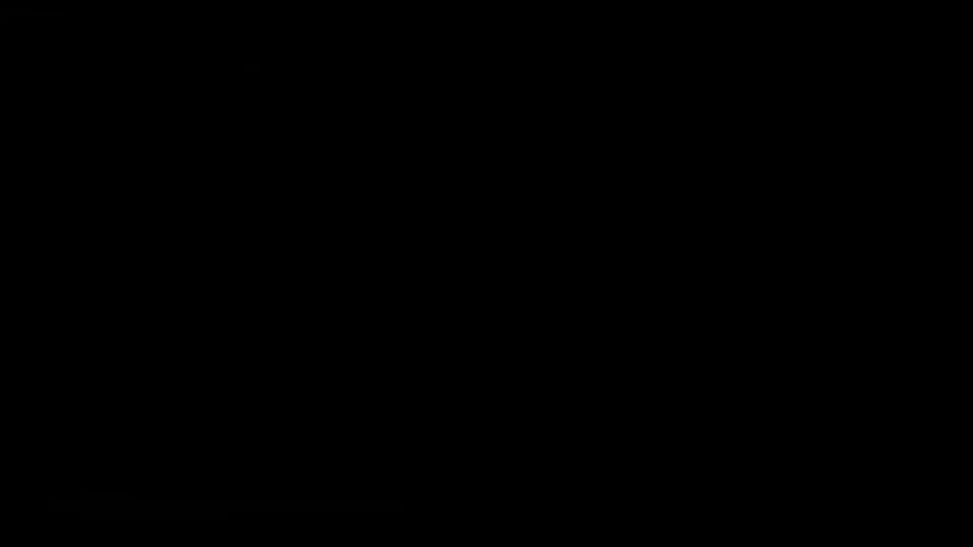